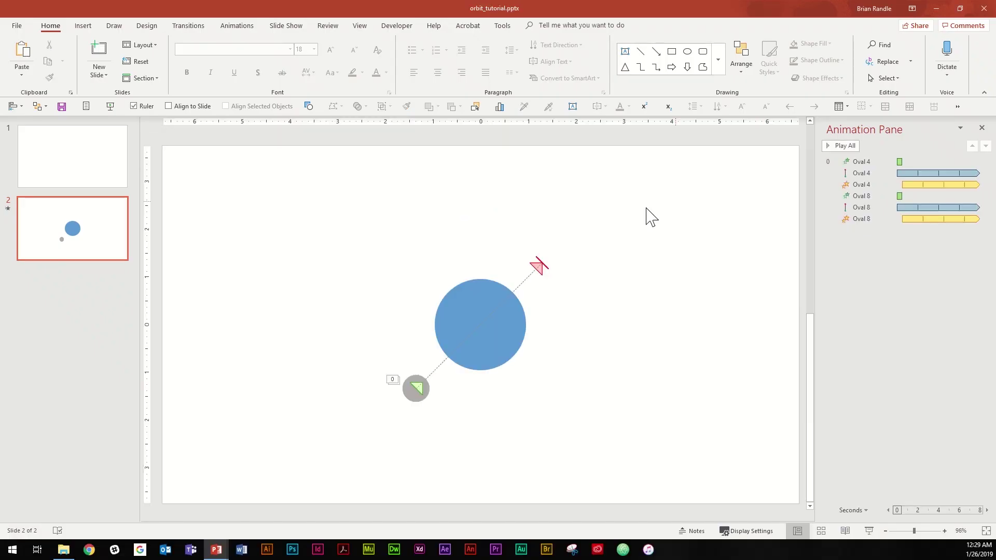
# Step: Delete the two old ovals and their animations, then draw a new circle near the slide's center
pyautogui.moveTo(610, 227); pyautogui.dragTo(334, 433)
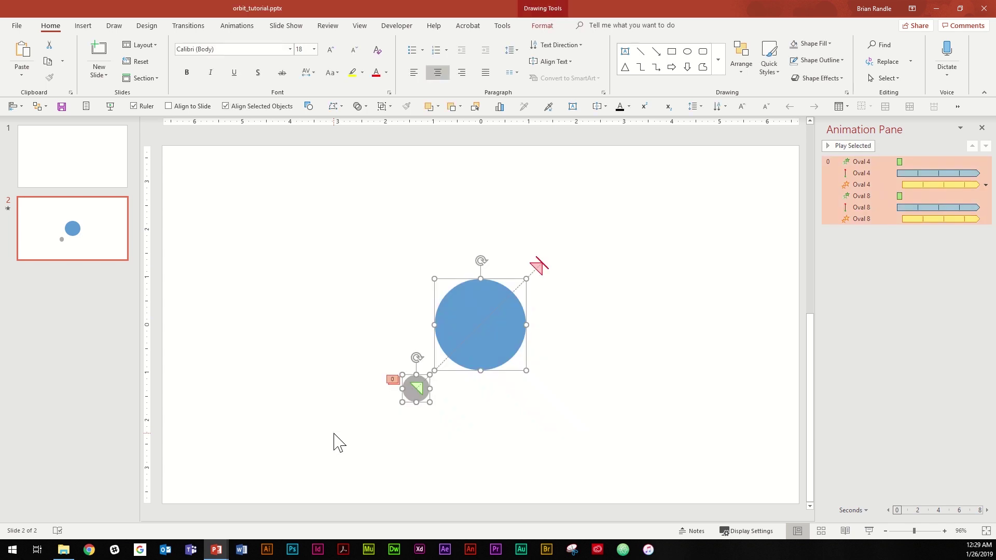
pyautogui.press('Delete')
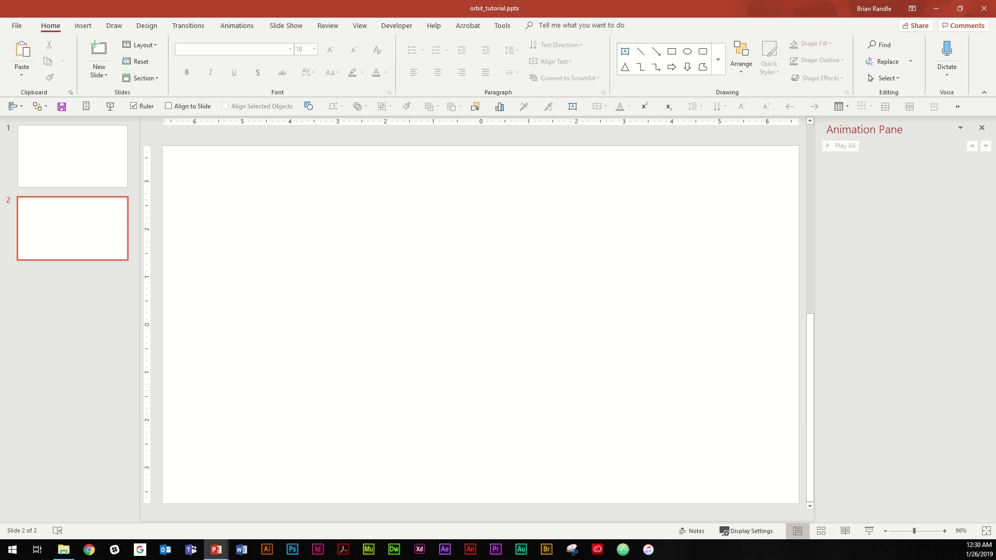
pyautogui.click(690, 53)
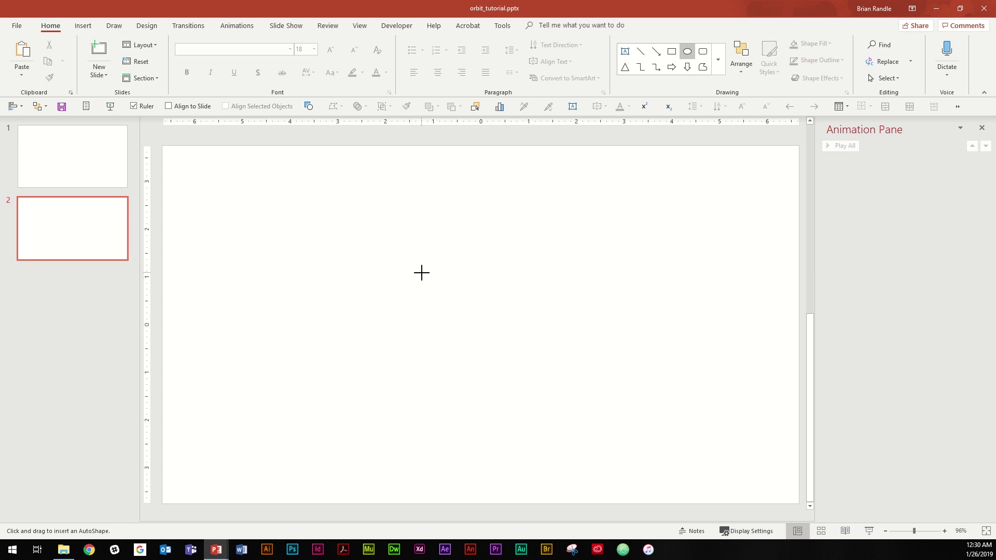
pyautogui.moveTo(426, 270); pyautogui.dragTo(493, 336)
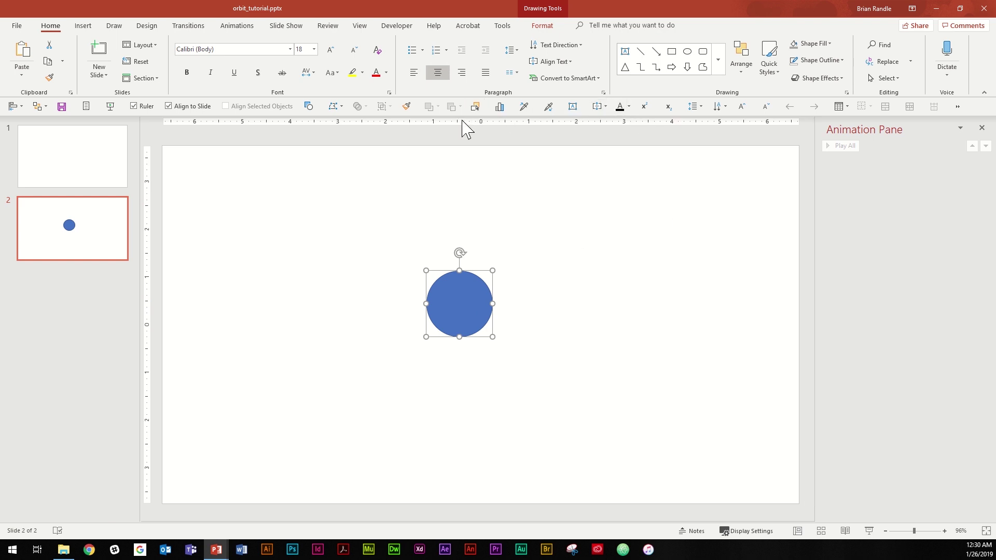
# Step: Center the circle on the slide horizontally and vertically
pyautogui.click(747, 76)
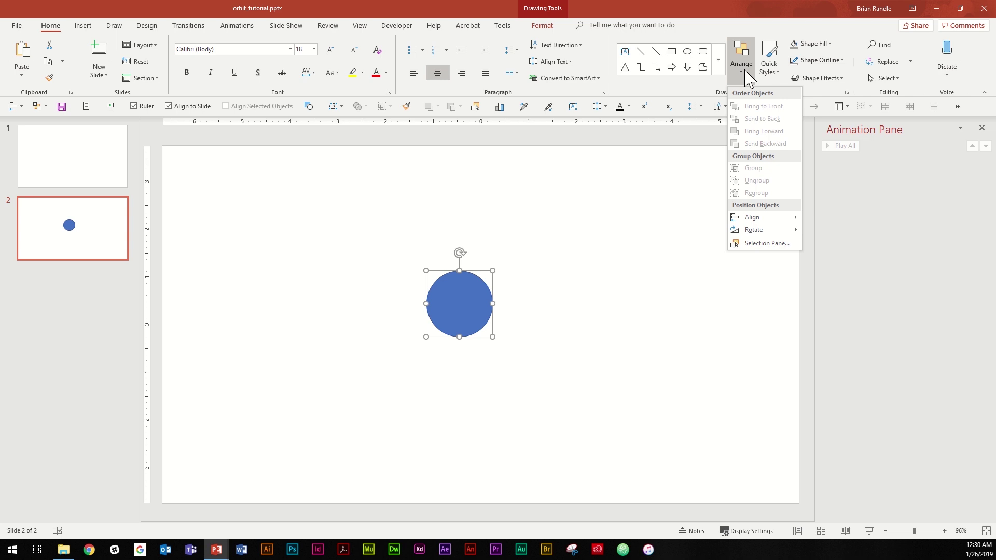
pyautogui.moveTo(749, 222)
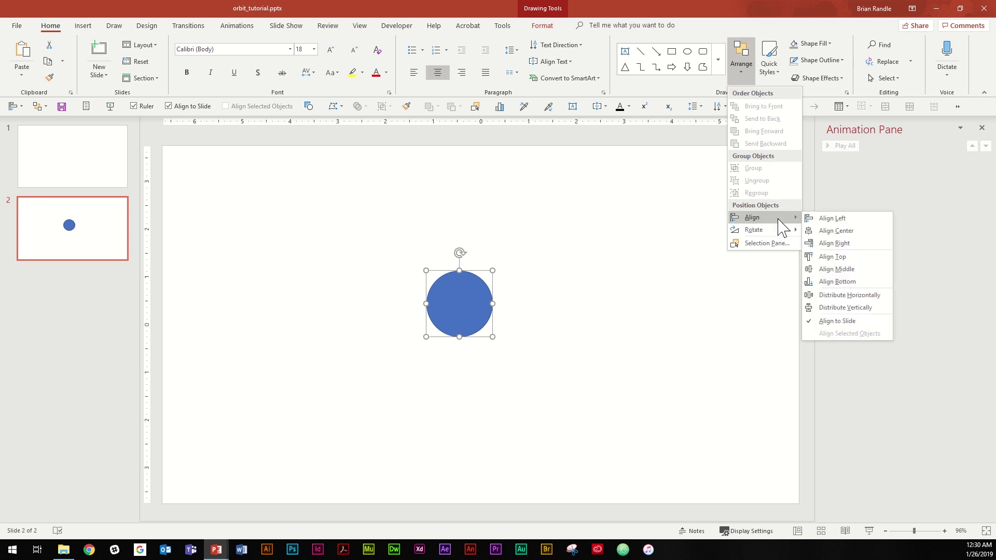
pyautogui.click(827, 231)
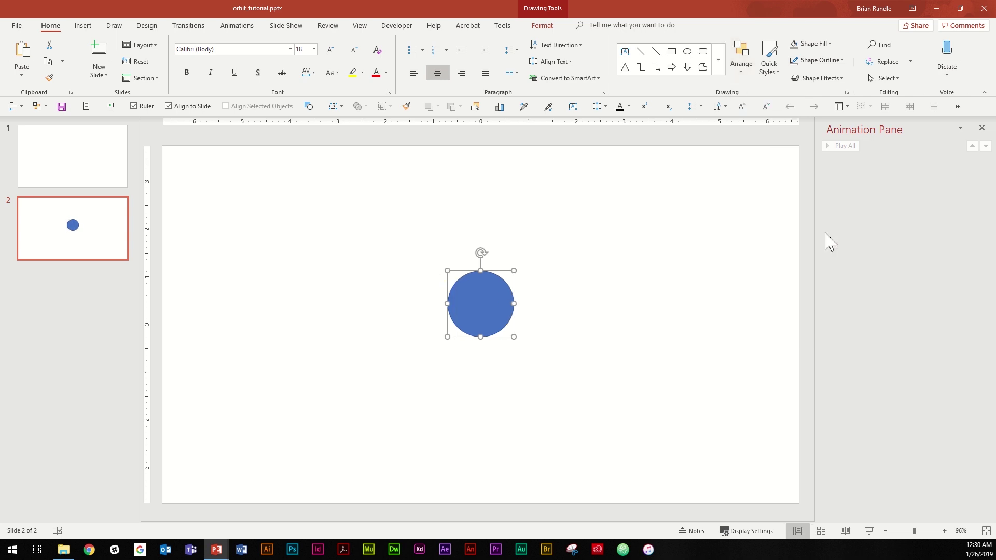
pyautogui.click(746, 78)
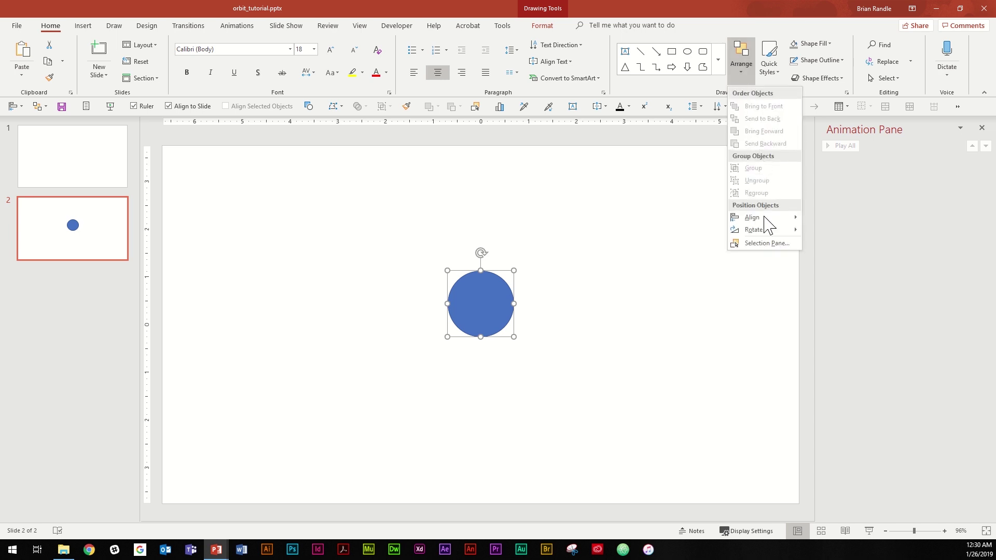
pyautogui.moveTo(763, 221)
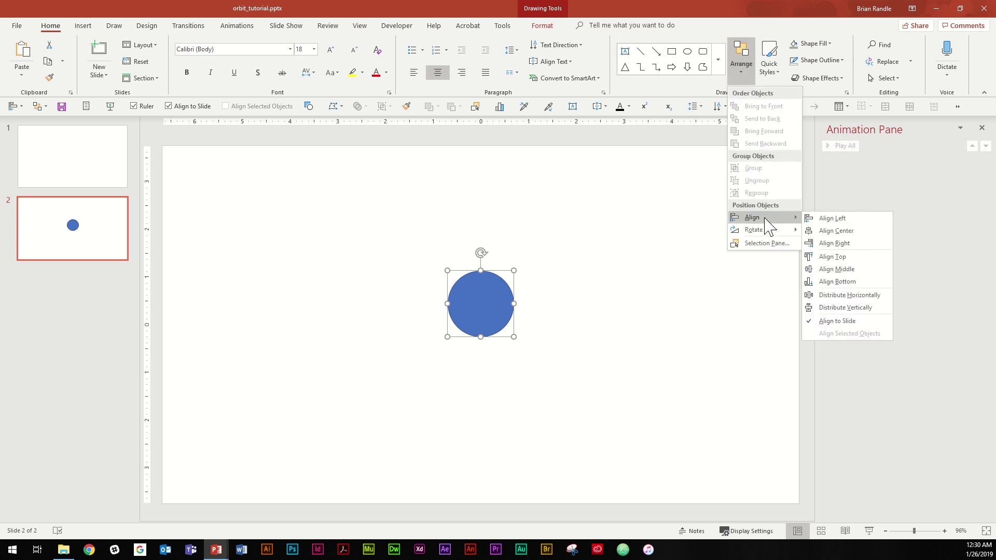
pyautogui.click(848, 271)
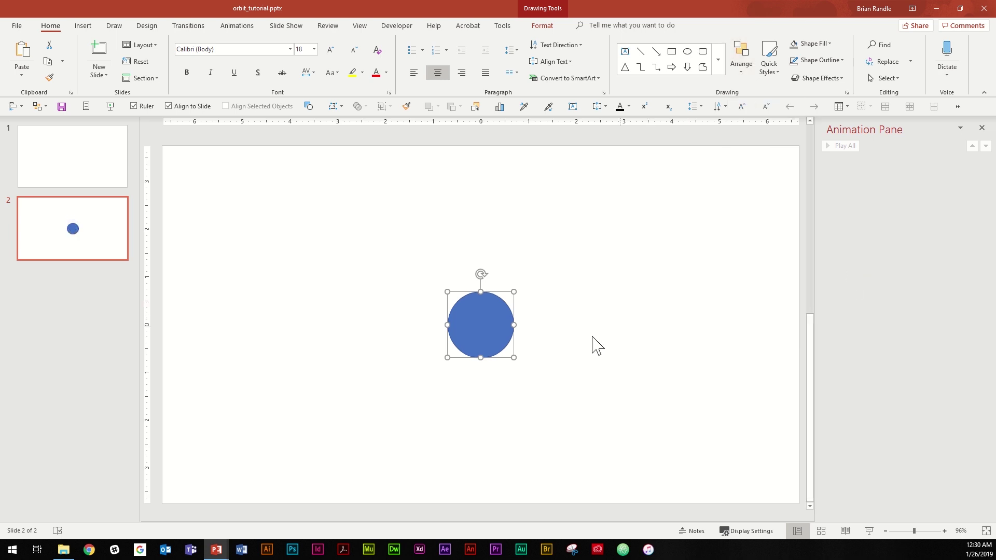
# Step: Remove the circle's outline and fill it light blue (Blue, Accent 5)
pyautogui.click(843, 61)
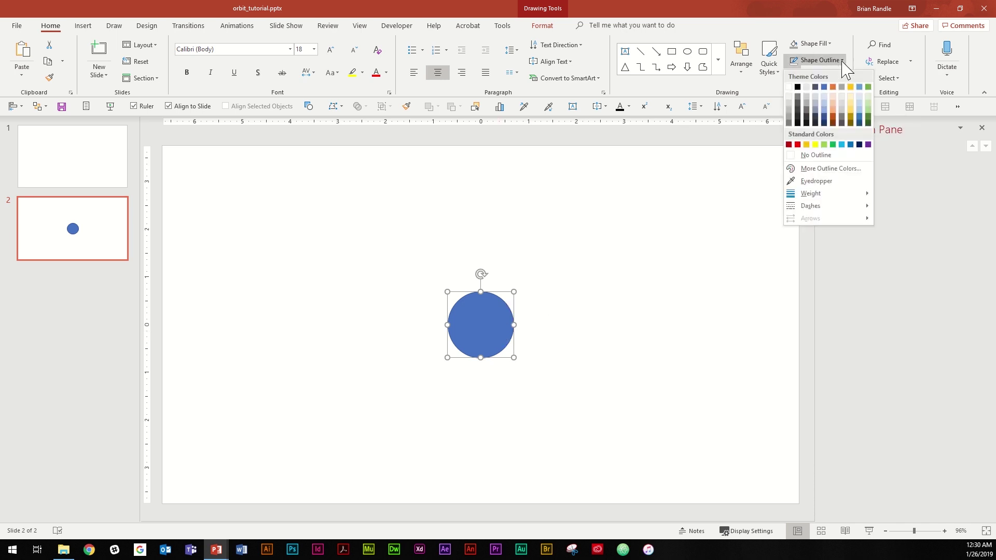
pyautogui.click(821, 156)
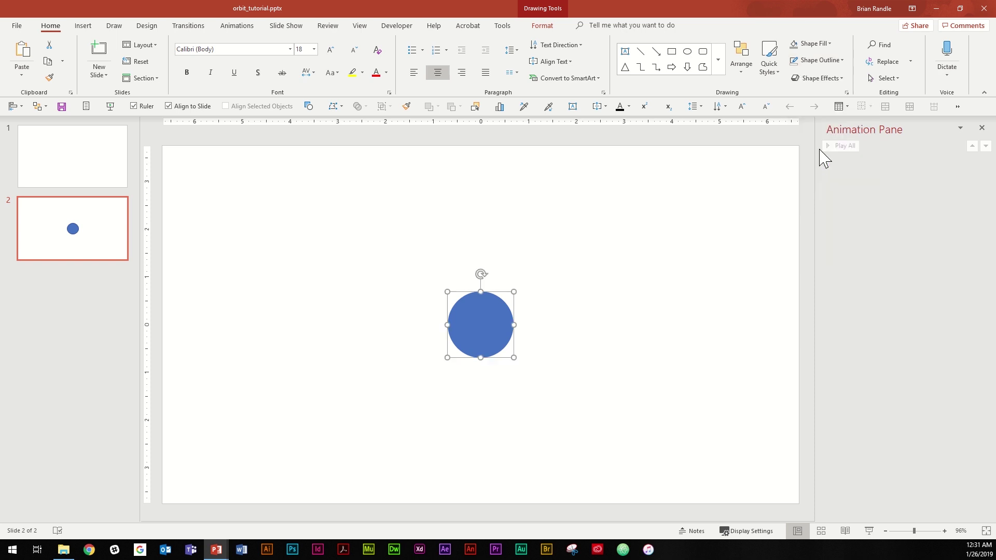
pyautogui.click(825, 44)
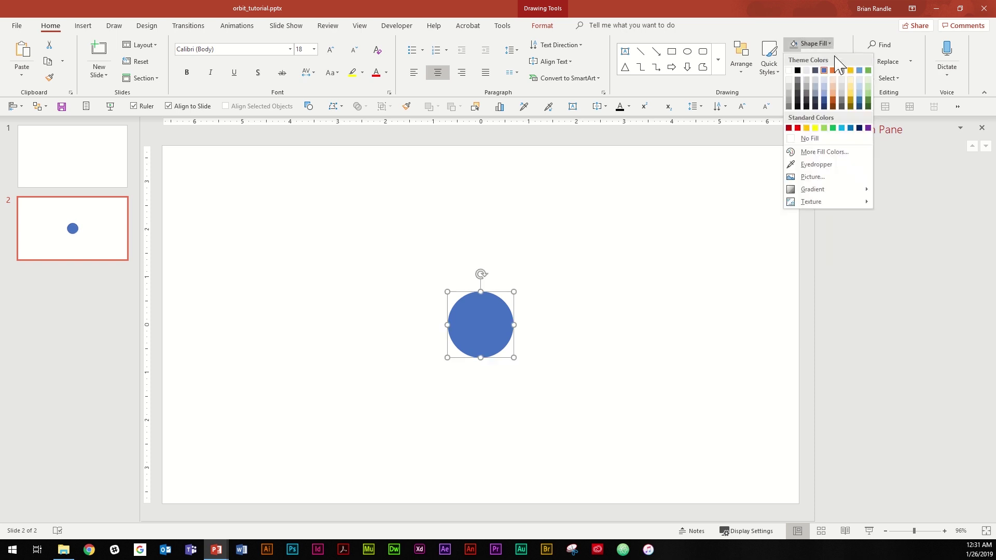
pyautogui.click(859, 71)
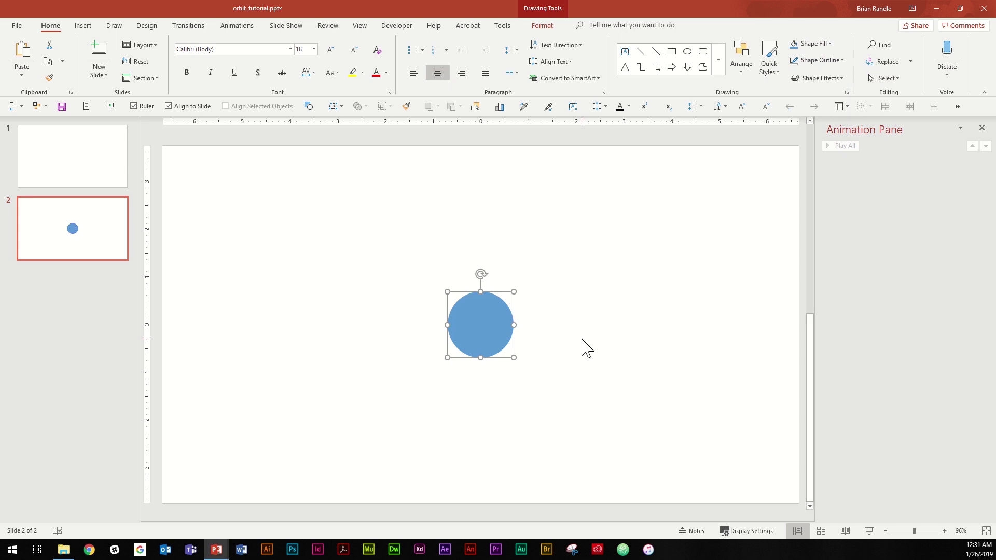
pyautogui.click(545, 352)
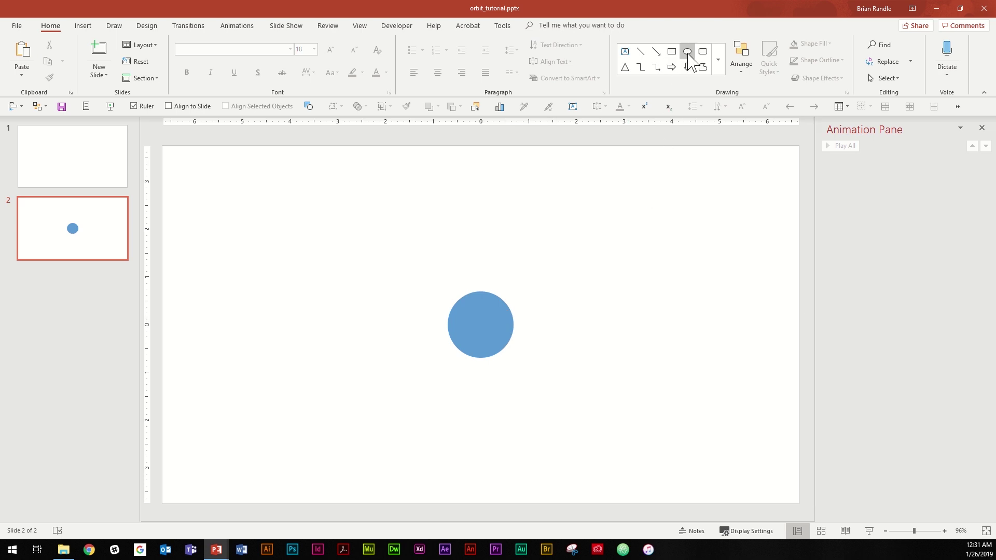
# Step: Duplicate the planet circle, move the copy to its left and shrink it into a small moon
pyautogui.click(483, 325)
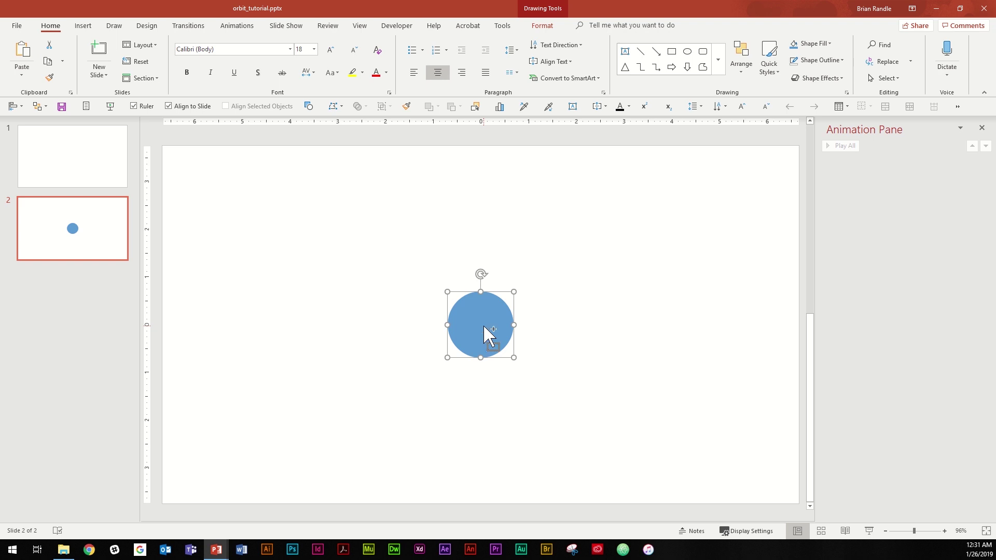
pyautogui.hotkey('ctrl', 'd')
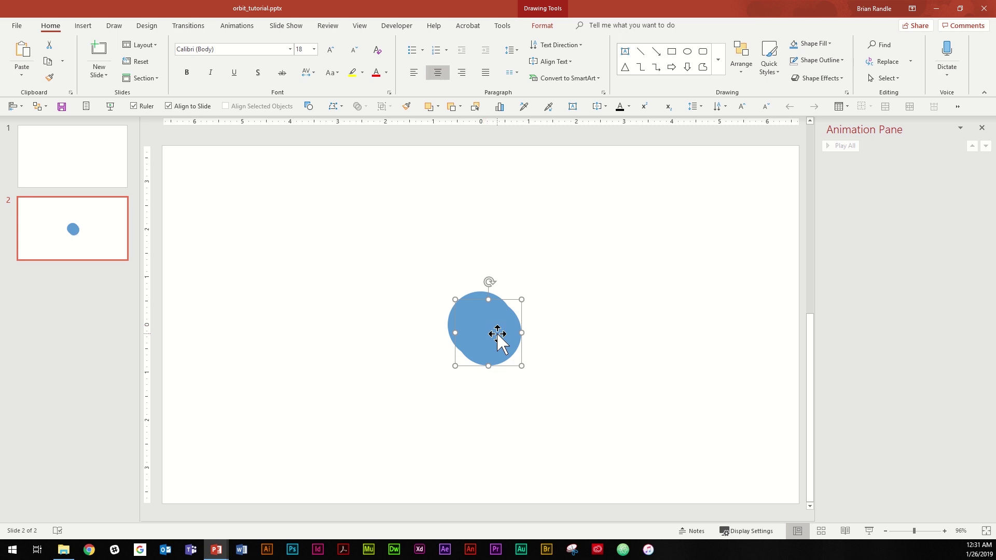
pyautogui.moveTo(497, 333); pyautogui.dragTo(387, 324)
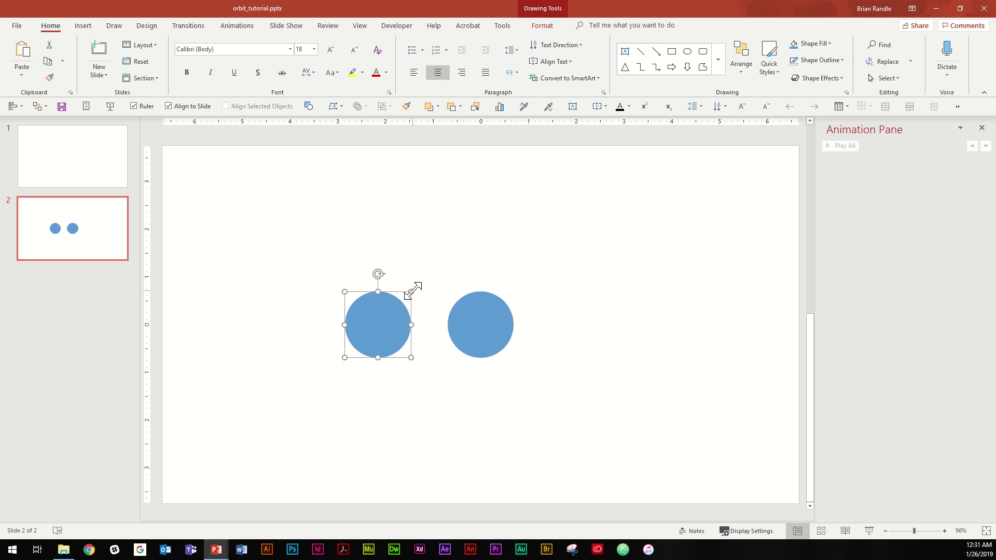
pyautogui.click(409, 293)
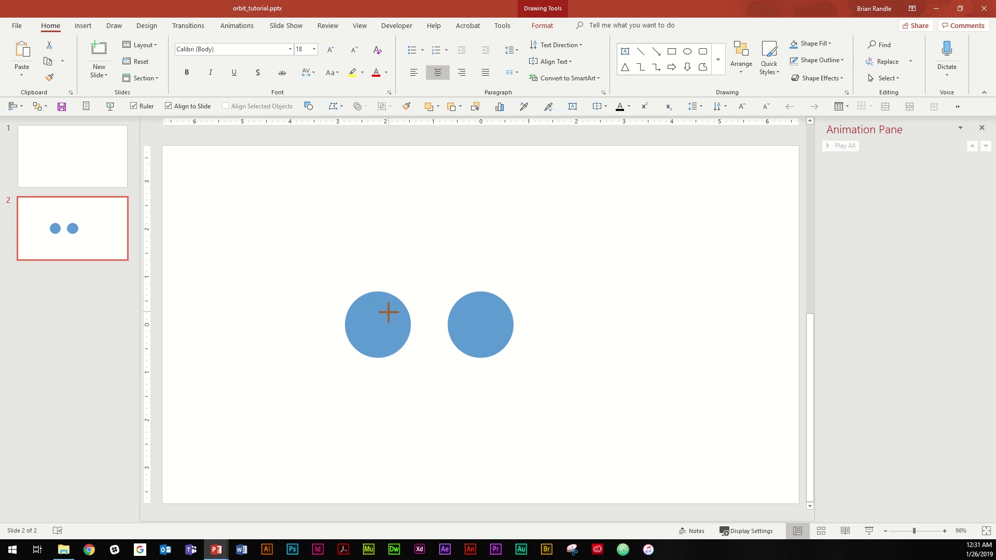
pyautogui.moveTo(386, 314); pyautogui.dragTo(390, 312)
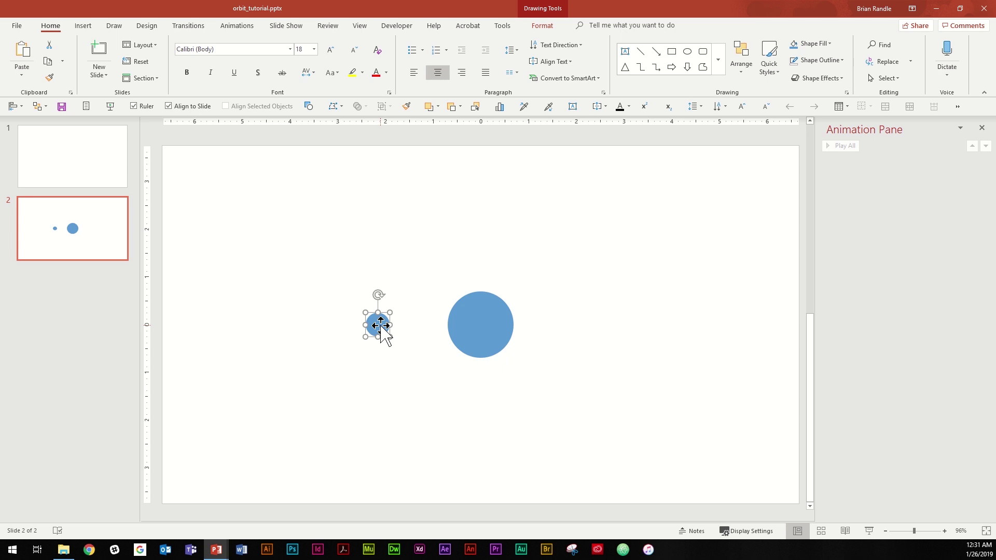
# Step: Copy the small moon to the planet's right side, evenly spaced to mirror the left moon
pyautogui.moveTo(378, 329); pyautogui.dragTo(297, 350)
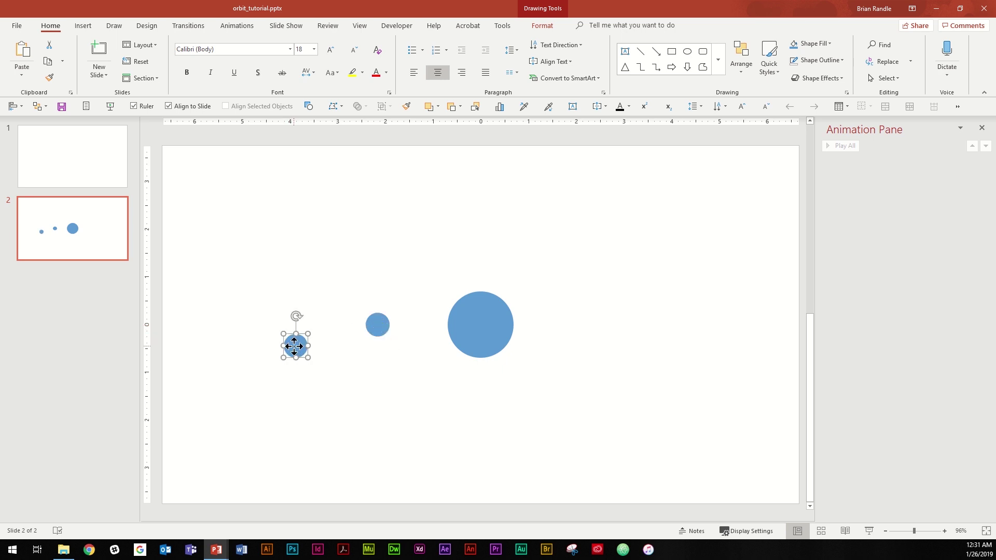
pyautogui.moveTo(294, 347); pyautogui.dragTo(582, 326)
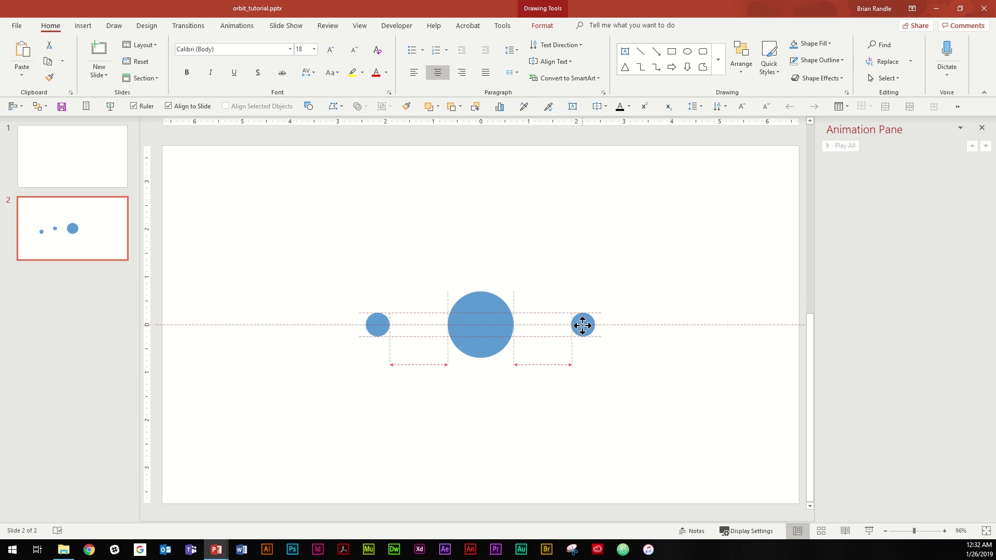
pyautogui.moveTo(583, 325); pyautogui.dragTo(581, 326)
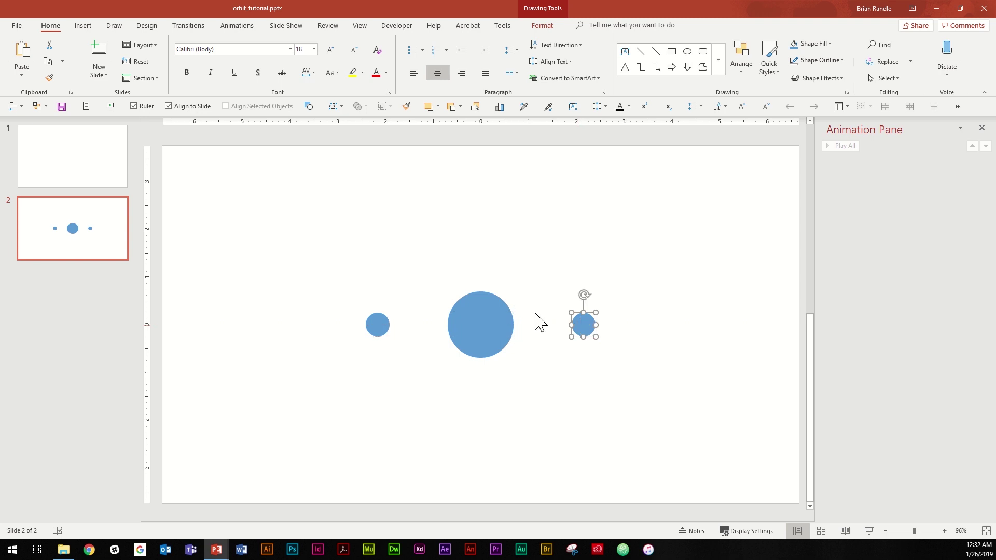
# Step: Group the moons with the planet and tilt the group diagonally
pyautogui.keyDown('shift'); pyautogui.click(377, 325); pyautogui.keyUp('shift')
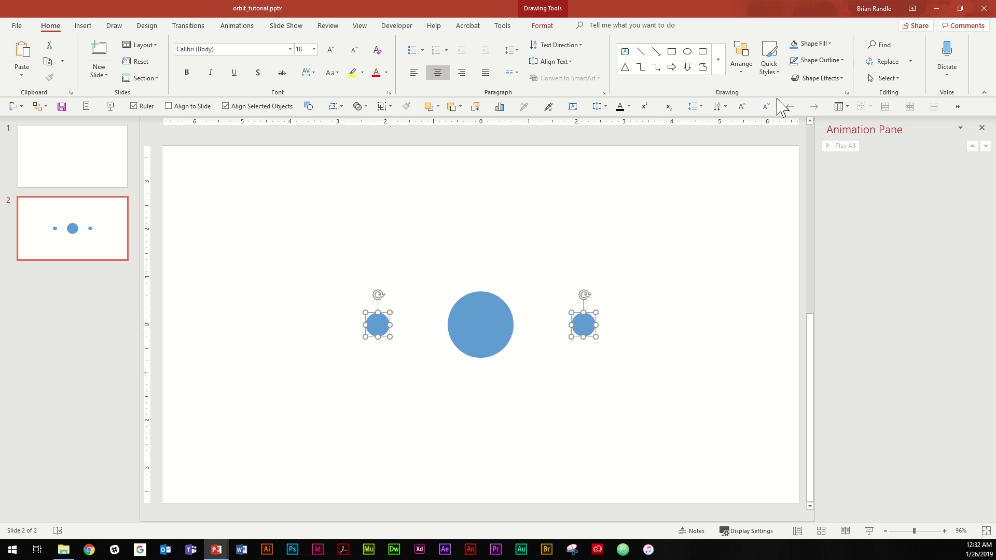
pyautogui.click(742, 60)
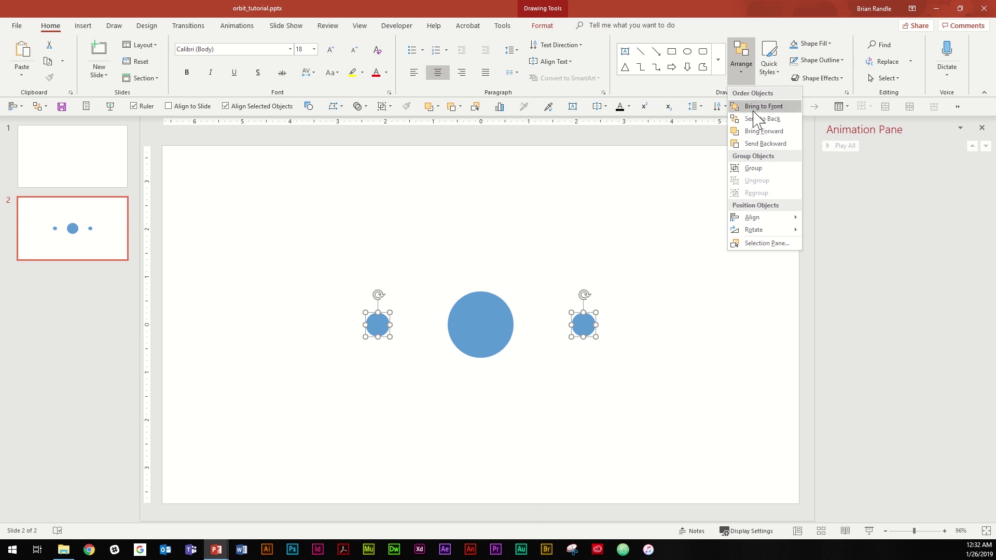
pyautogui.click(761, 169)
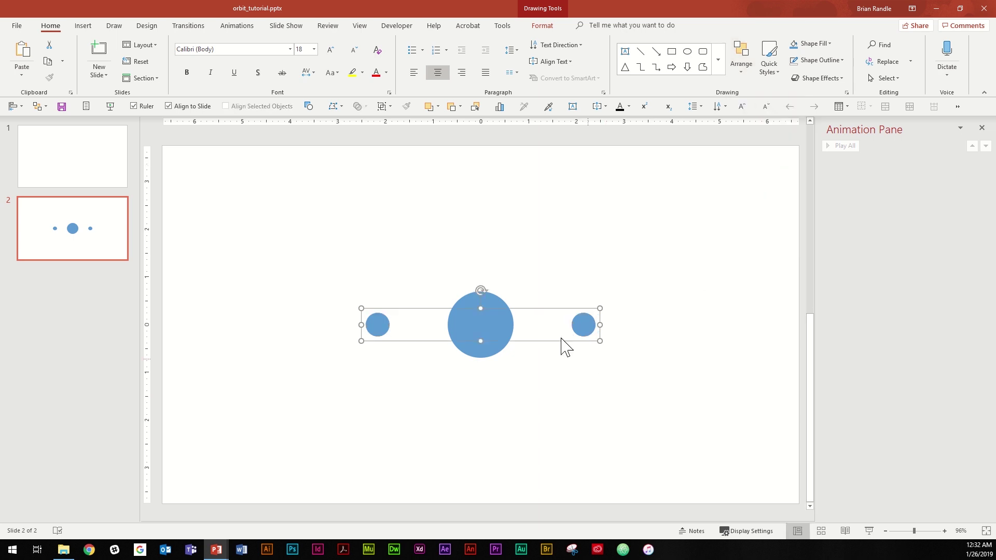
pyautogui.moveTo(483, 289); pyautogui.dragTo(469, 280)
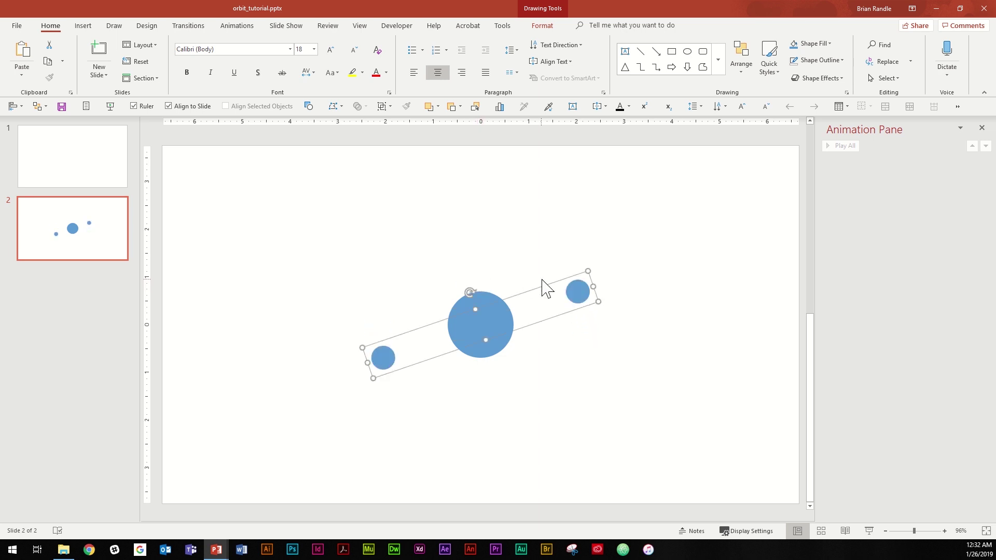
# Step: Color the two moons gray and ungroup the shapes
pyautogui.click(830, 44)
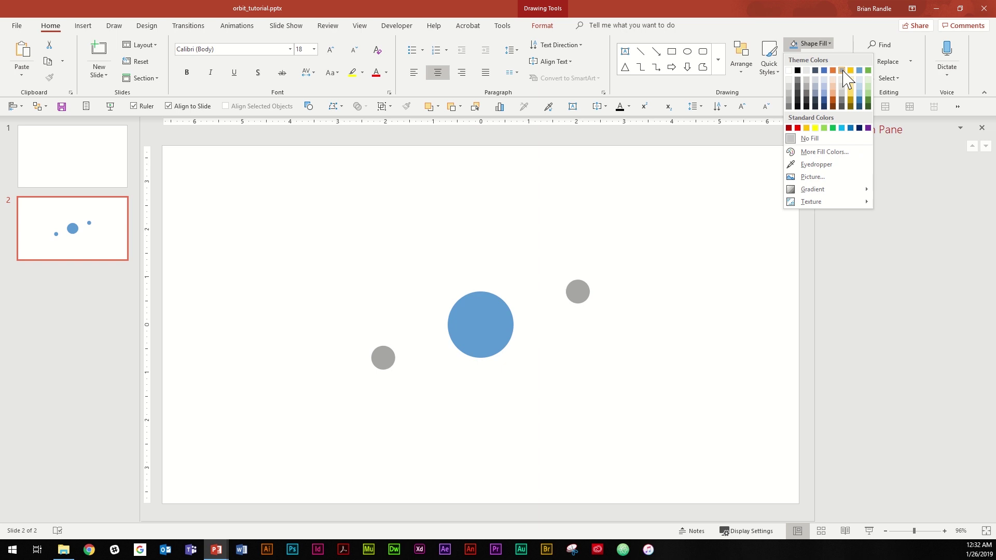
pyautogui.click(842, 70)
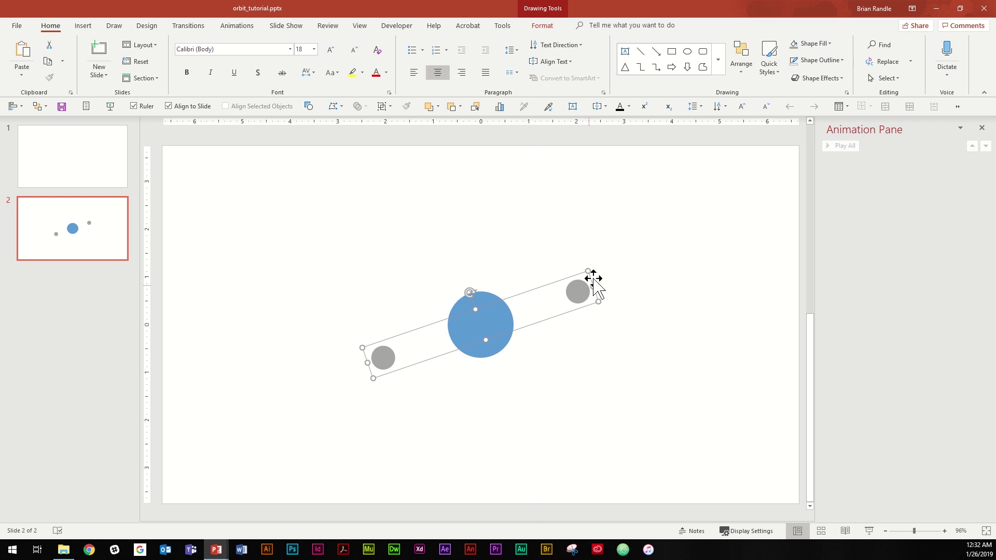
pyautogui.click(746, 76)
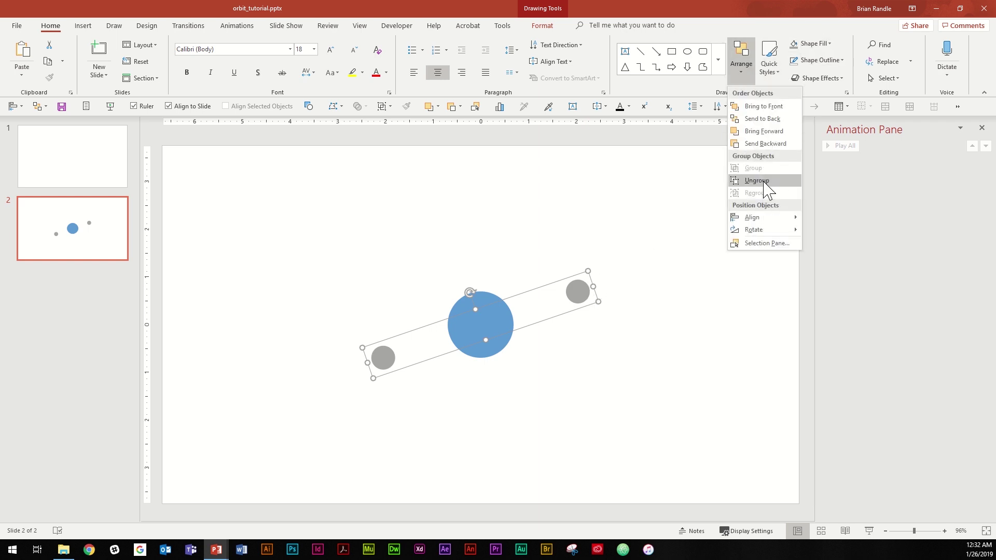
pyautogui.click(756, 181)
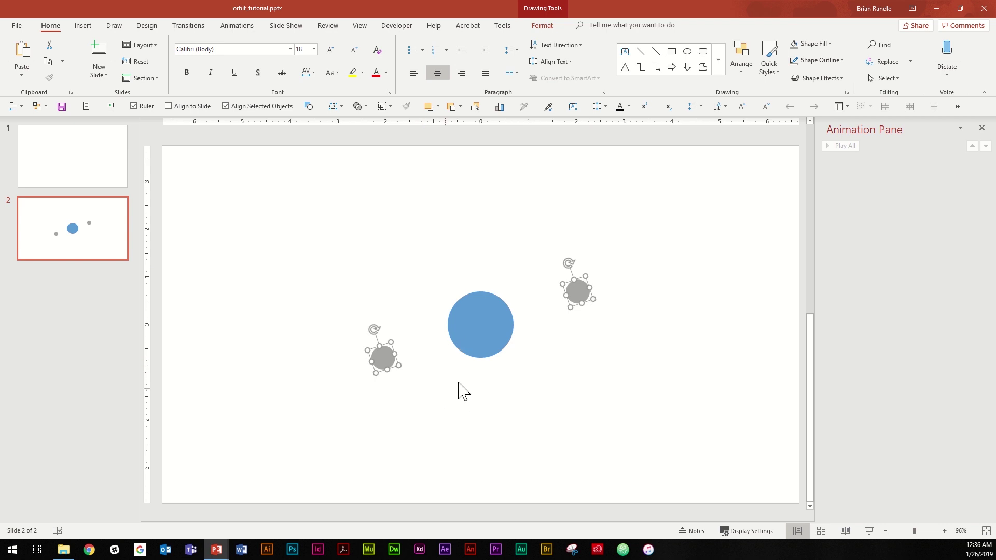
# Step: Add a Lines motion path and stretch the lower-left moon's path to the upper-right moon
pyautogui.click(237, 26)
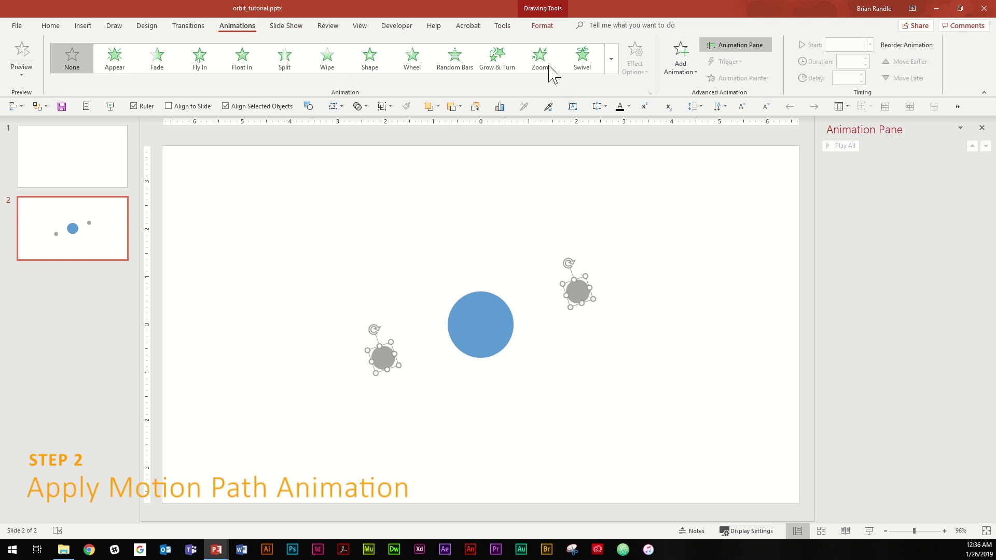
pyautogui.click(688, 76)
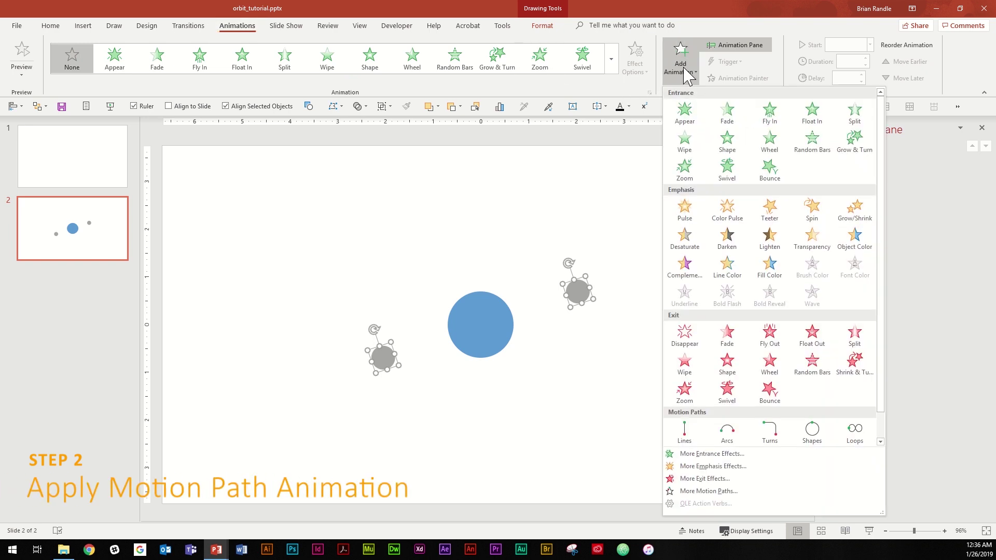
pyautogui.click(684, 432)
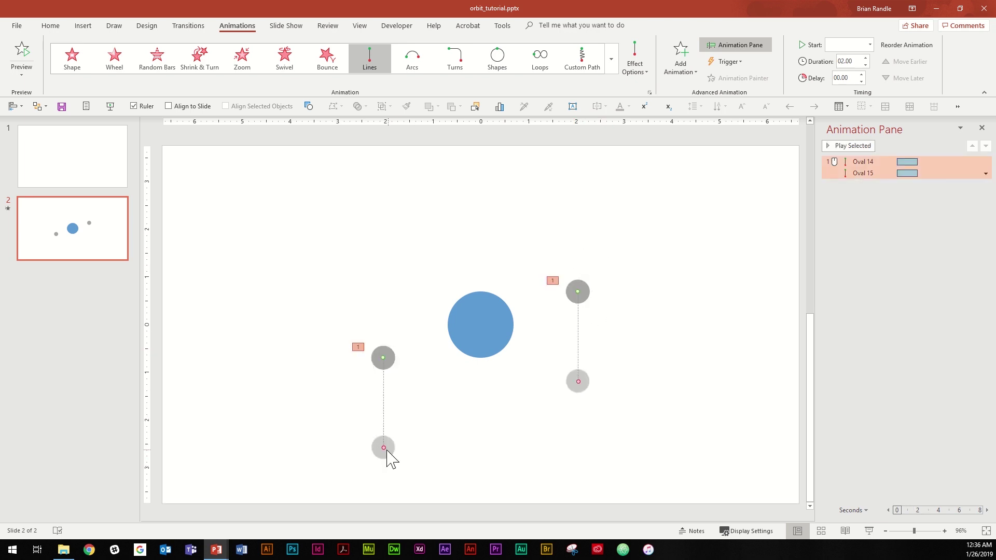
pyautogui.moveTo(382, 447); pyautogui.dragTo(579, 292)
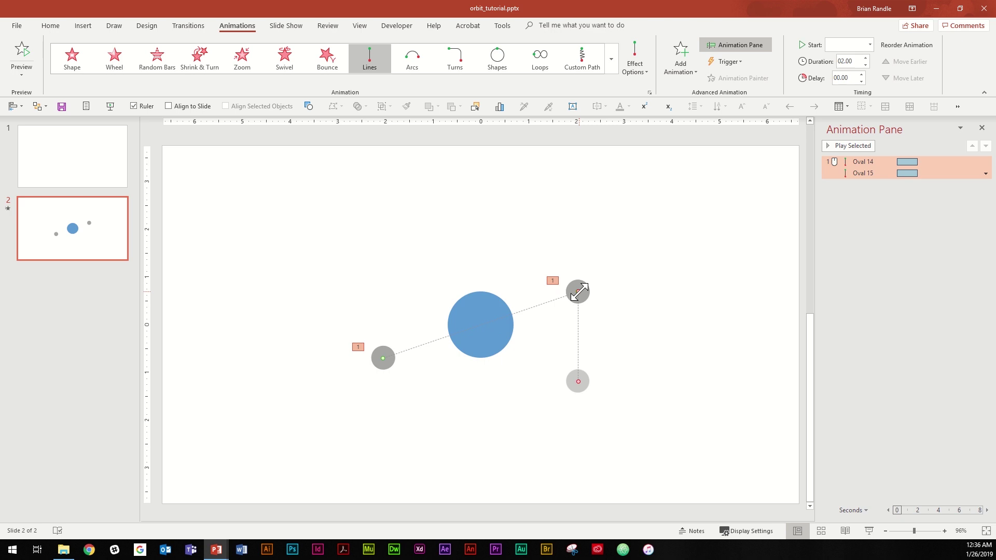
# Step: Delete the upper-right moon, leaving one moon with the diagonal path
pyautogui.click(627, 358)
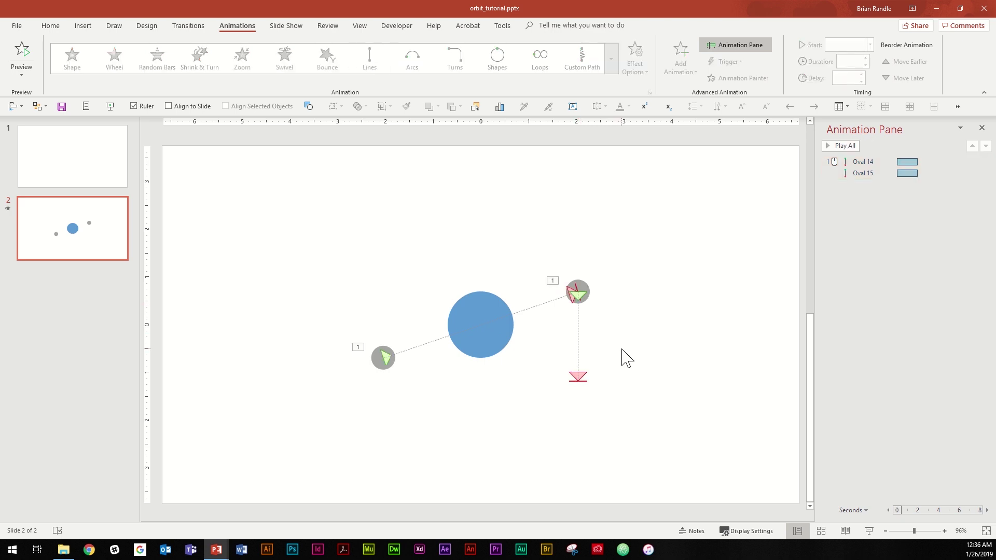
pyautogui.click(585, 289)
pyautogui.press('Delete')
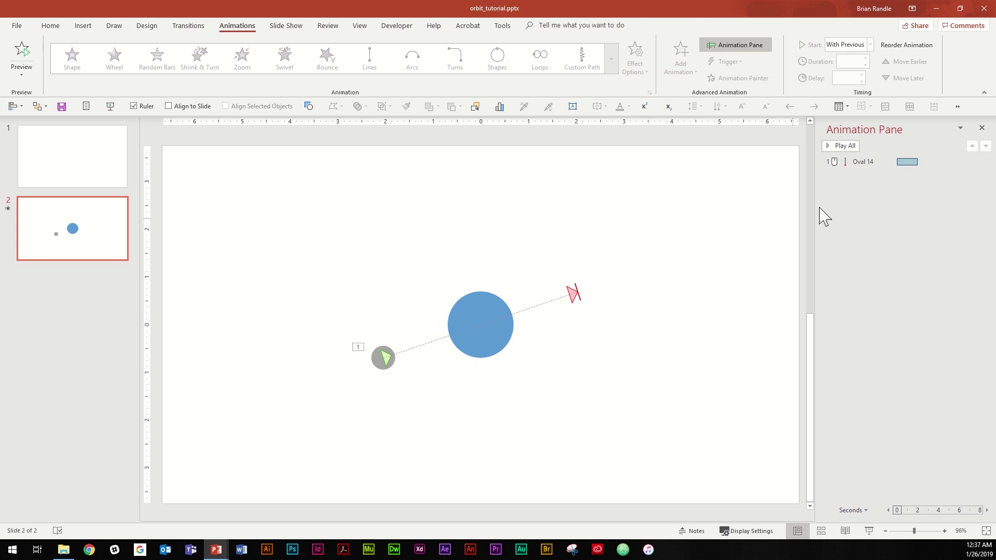
pyautogui.doubleClick(864, 162)
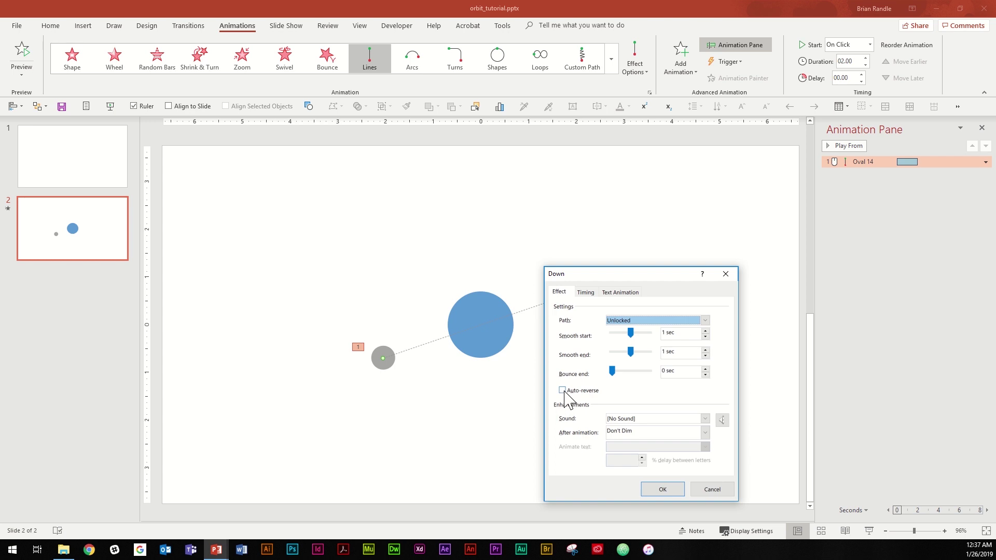
# Step: Set the moon's line path to auto-reverse, 1 second (Fast), repeating until end of slide
pyautogui.click(563, 391)
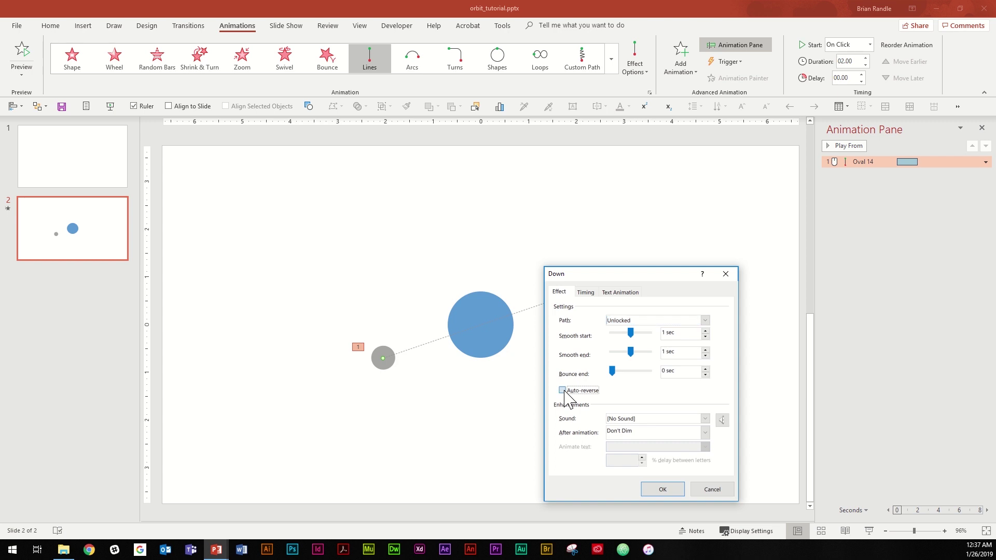
pyautogui.click(585, 293)
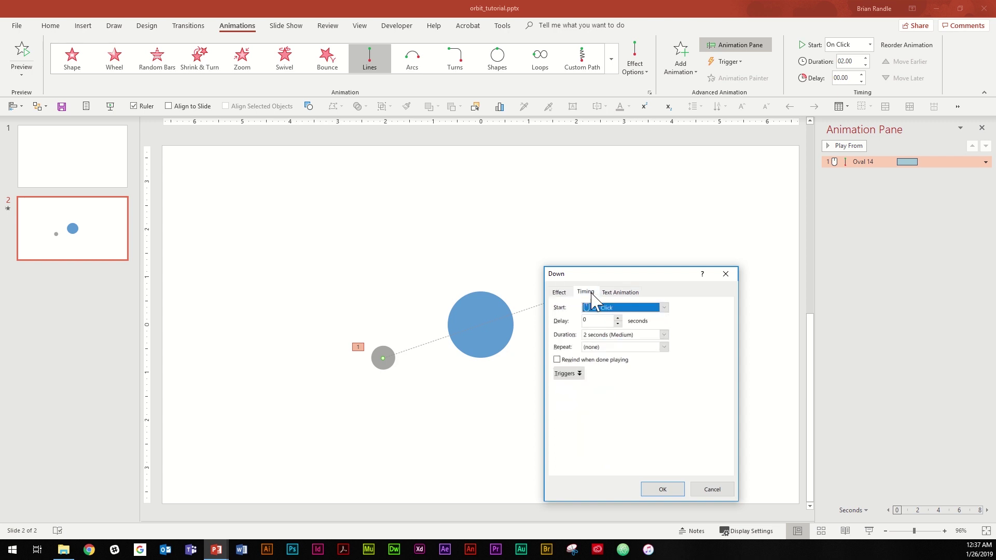
pyautogui.click(664, 335)
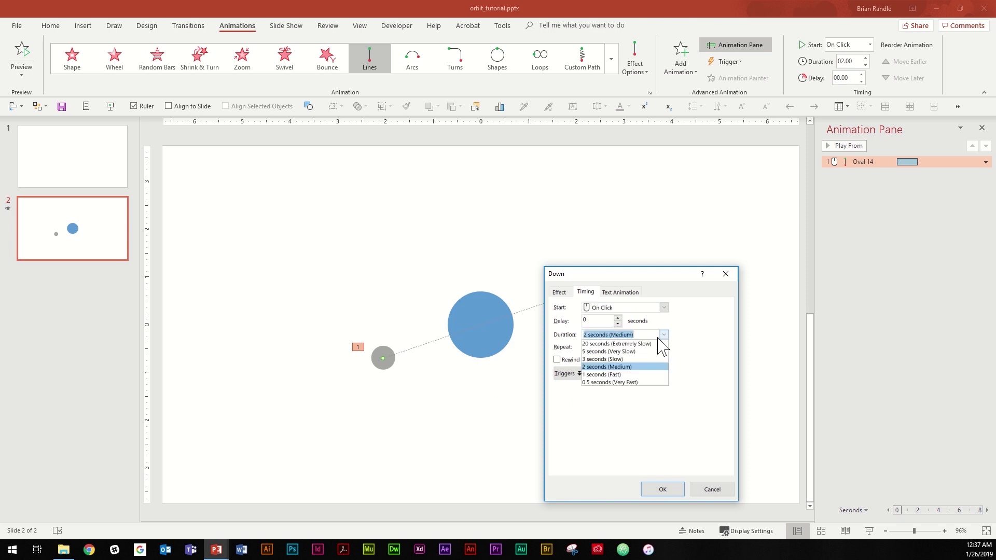
pyautogui.click(620, 375)
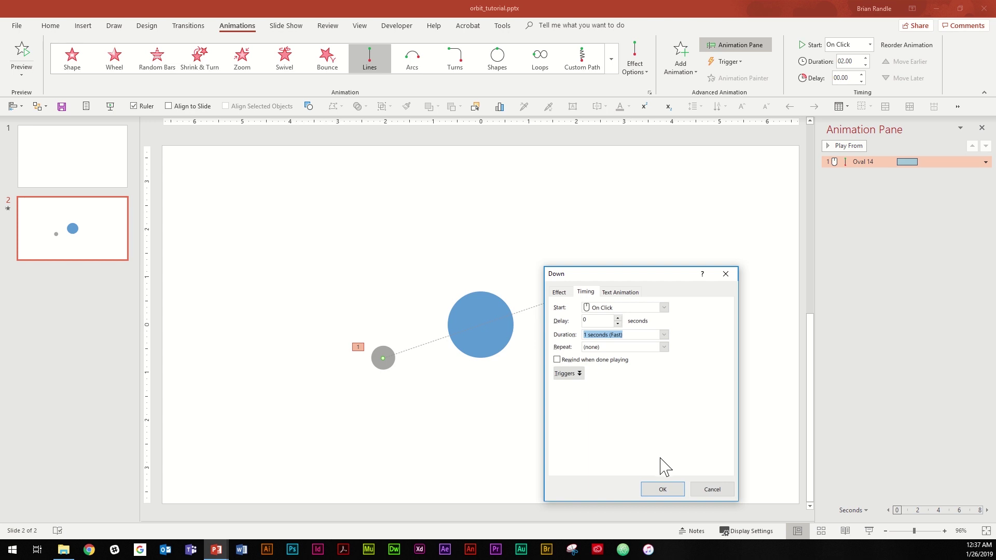
pyautogui.click(664, 347)
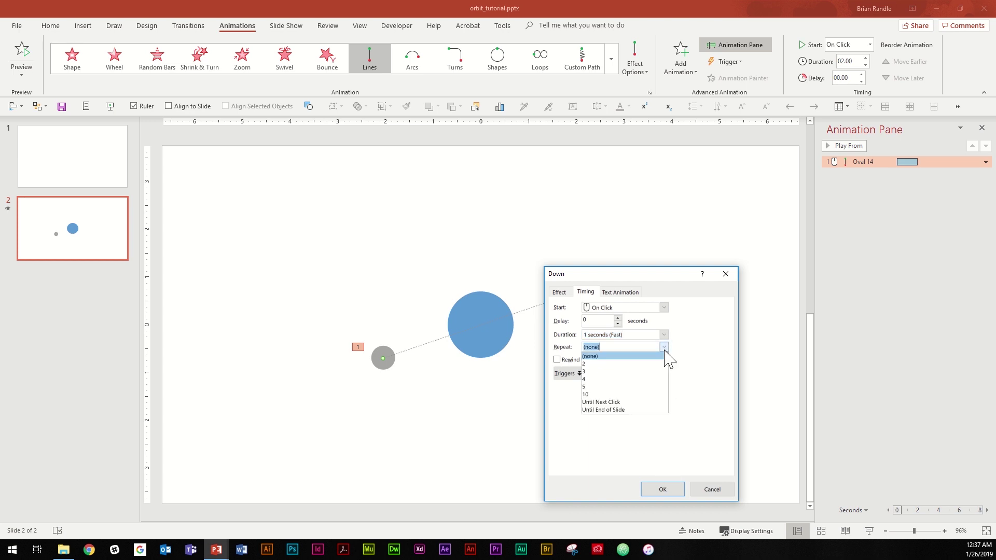
pyautogui.click(634, 409)
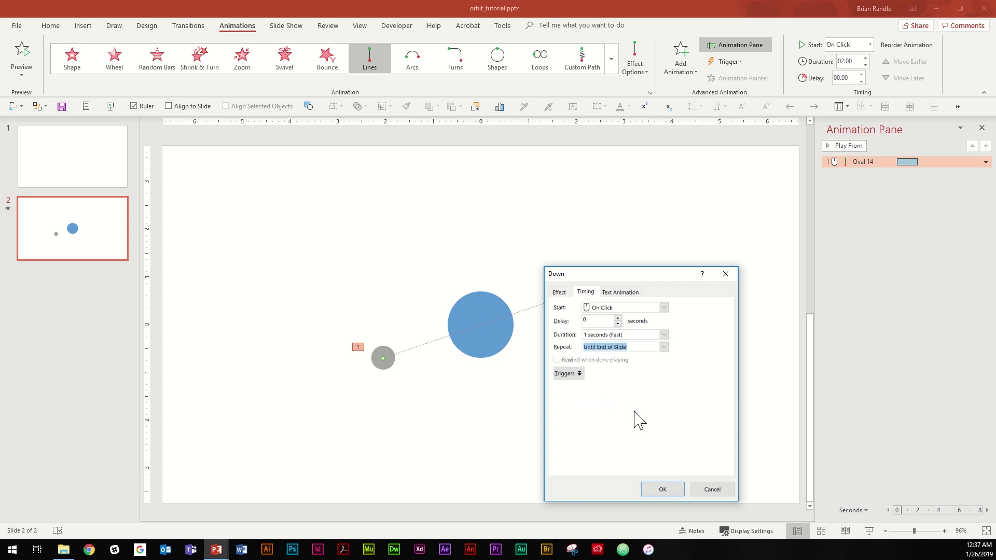
pyautogui.click(662, 489)
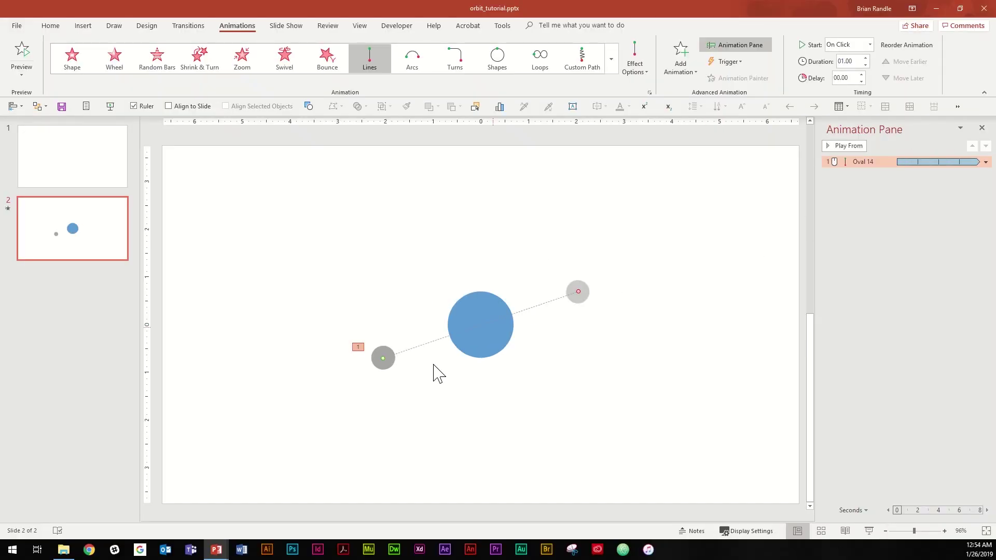
# Step: Select the gray moon and bring up the Add Animation list
pyautogui.click(383, 366)
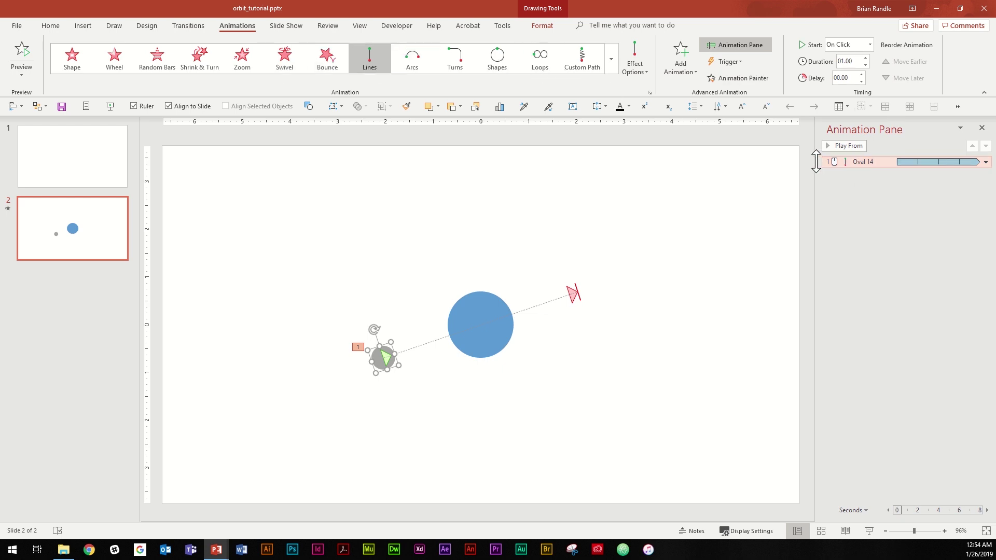
pyautogui.click(684, 72)
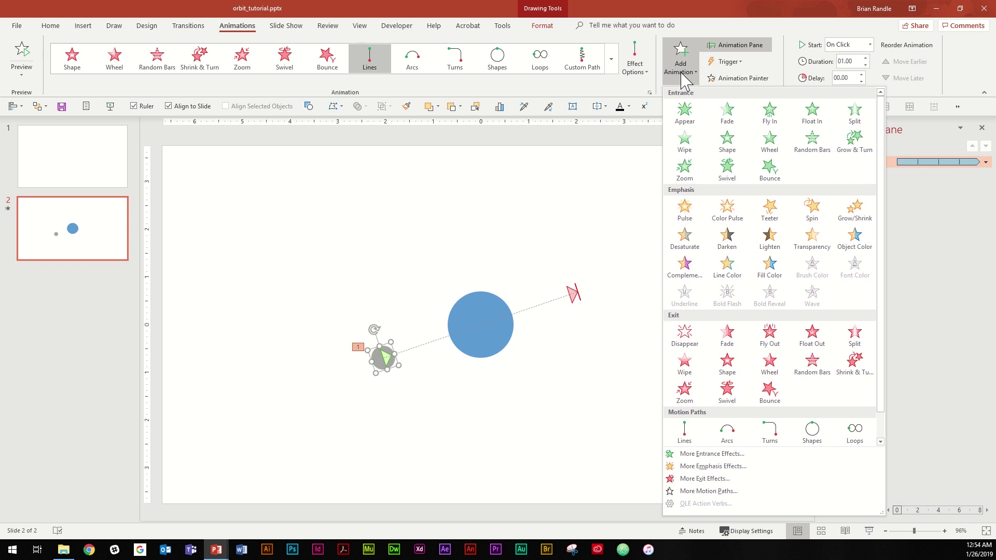
# Step: Add Grow/Shrink to the moon with 0% size, 1-second smooth start and auto-reverse
pyautogui.click(854, 210)
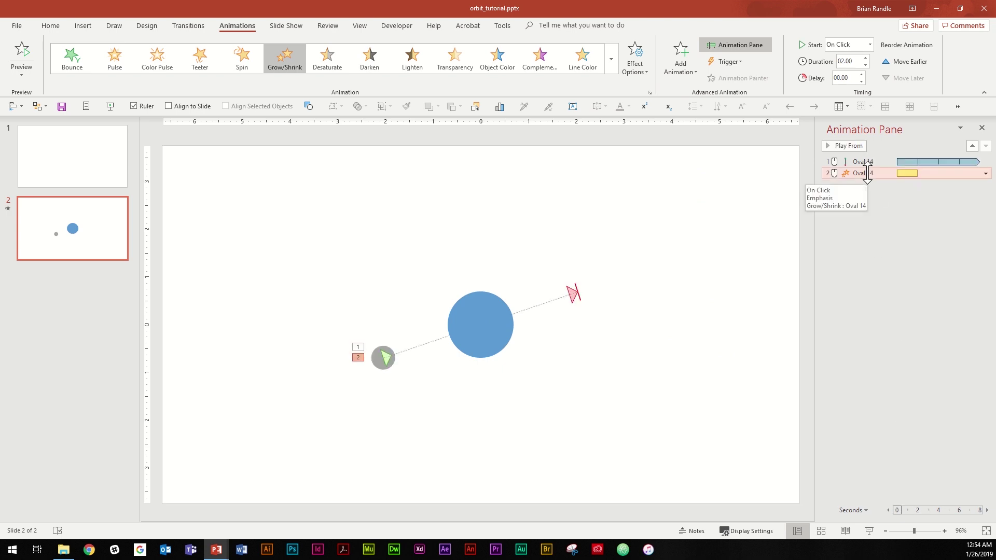
pyautogui.doubleClick(867, 172)
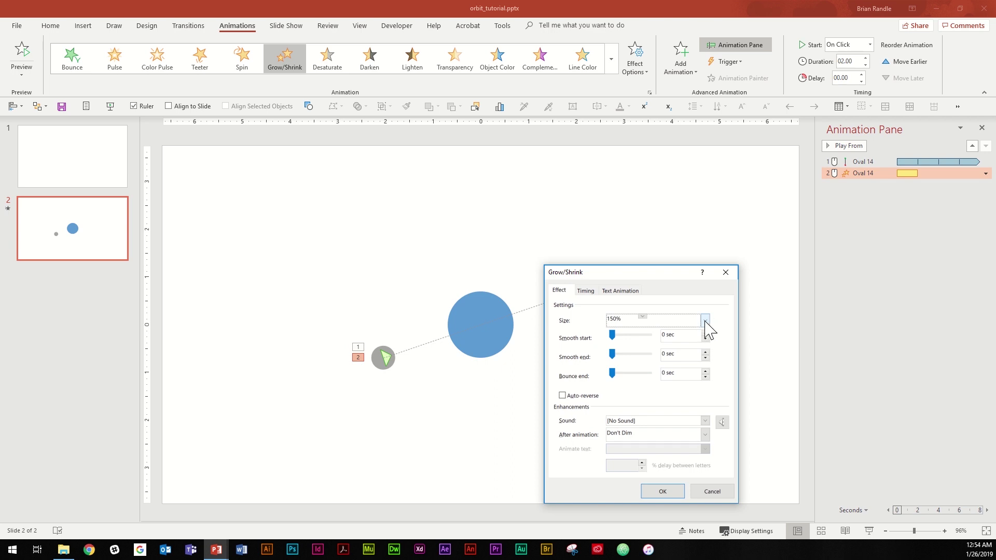
pyautogui.click(704, 320)
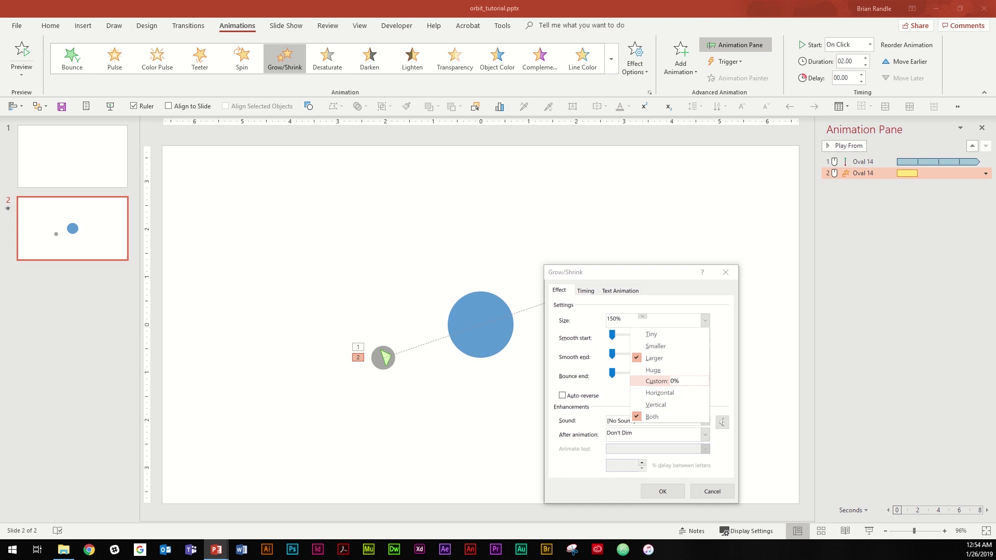
pyautogui.press('Return')
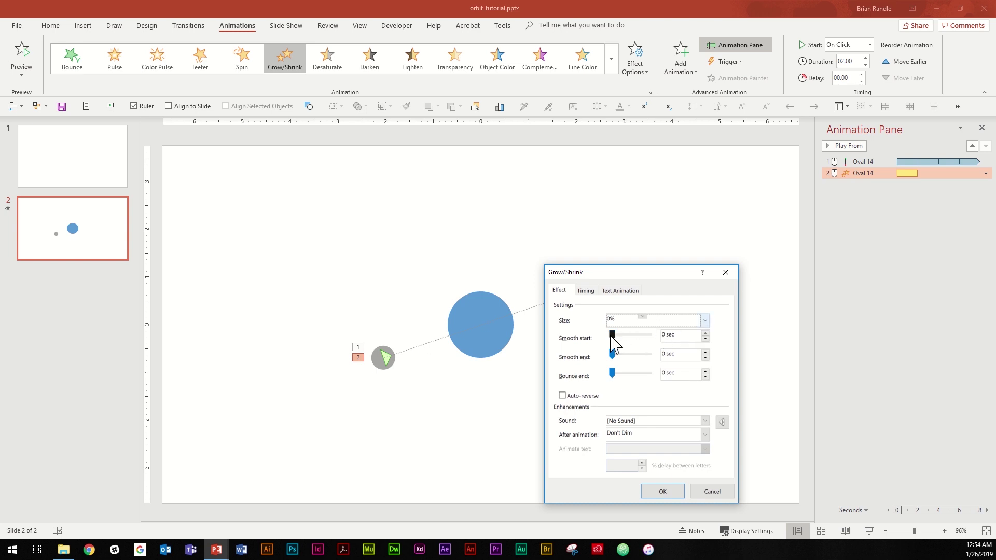
pyautogui.moveTo(611, 335); pyautogui.dragTo(631, 354)
pyautogui.click(708, 334)
pyautogui.click(708, 333)
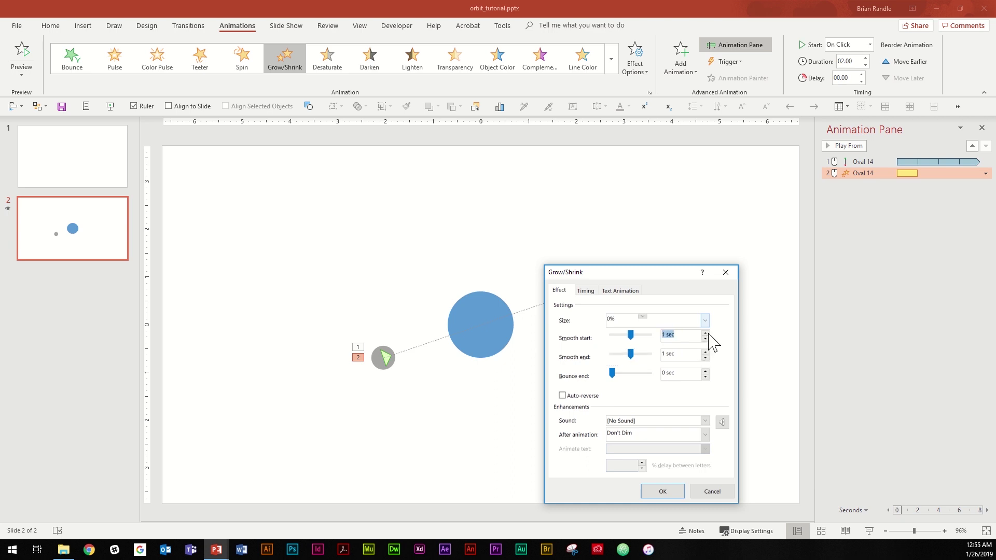
pyautogui.click(563, 396)
pyautogui.click(586, 291)
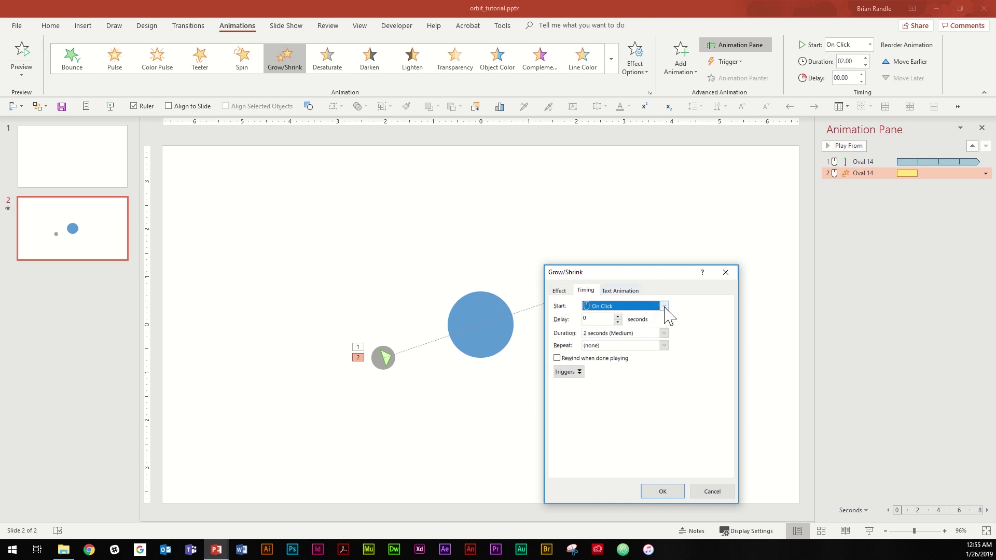
# Step: Set Grow/Shrink to With Previous, 0.50 s delay, 1 second, repeating until end of slide
pyautogui.click(664, 307)
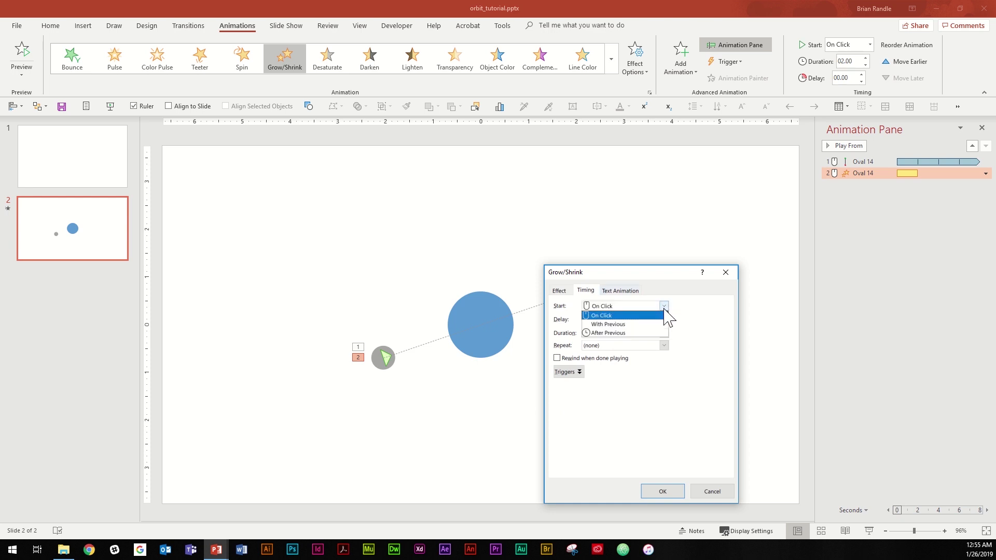
pyautogui.click(642, 325)
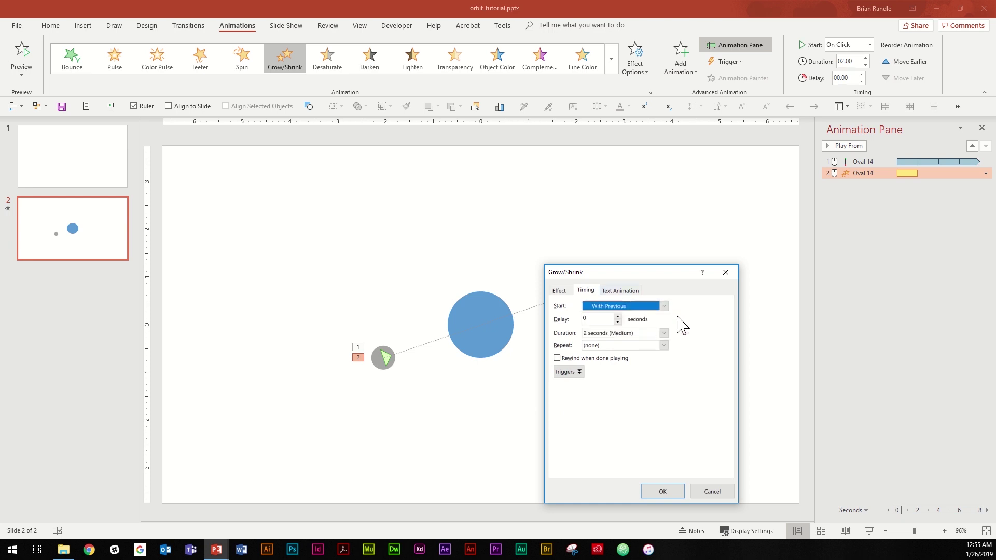
pyautogui.click(618, 317)
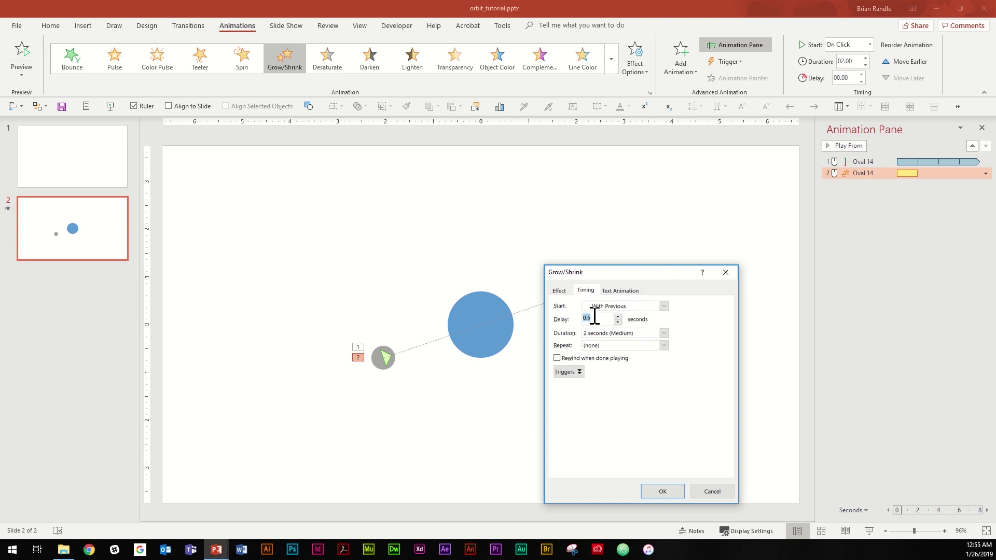
pyautogui.click(663, 333)
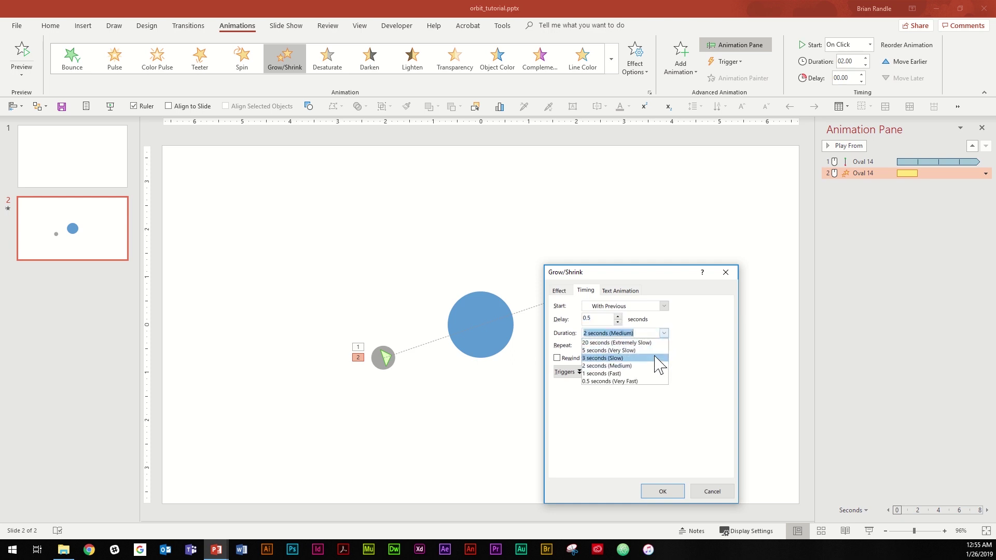
pyautogui.click(643, 374)
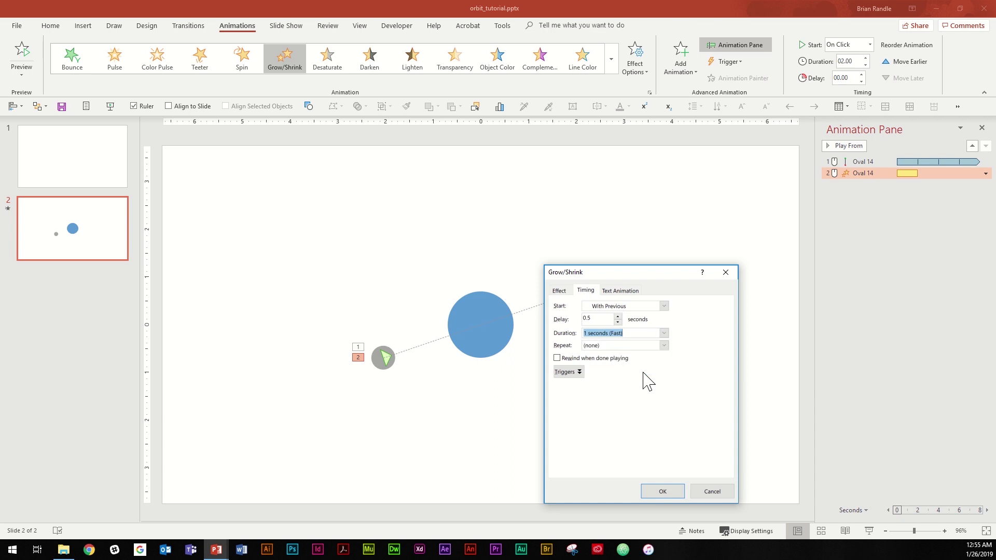
pyautogui.click(663, 345)
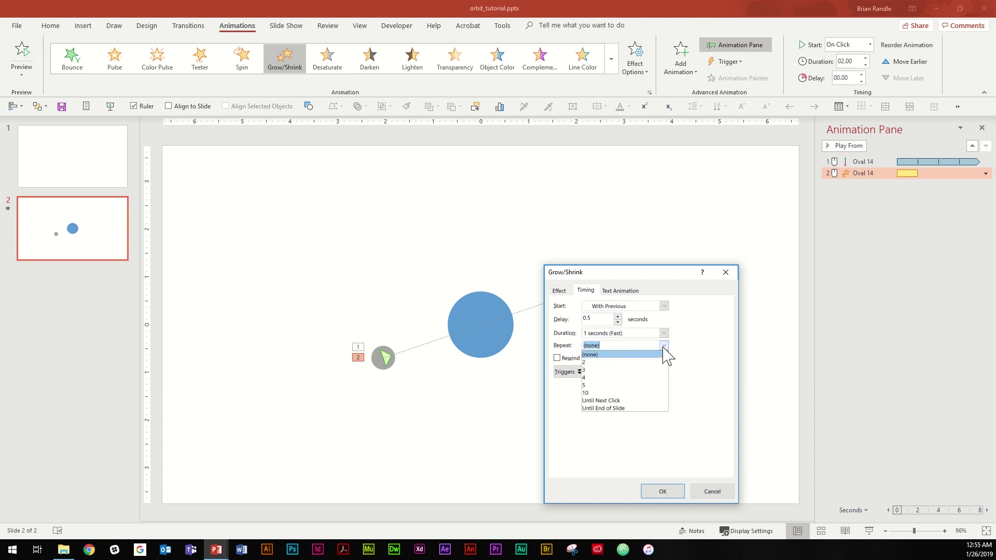
pyautogui.click(641, 408)
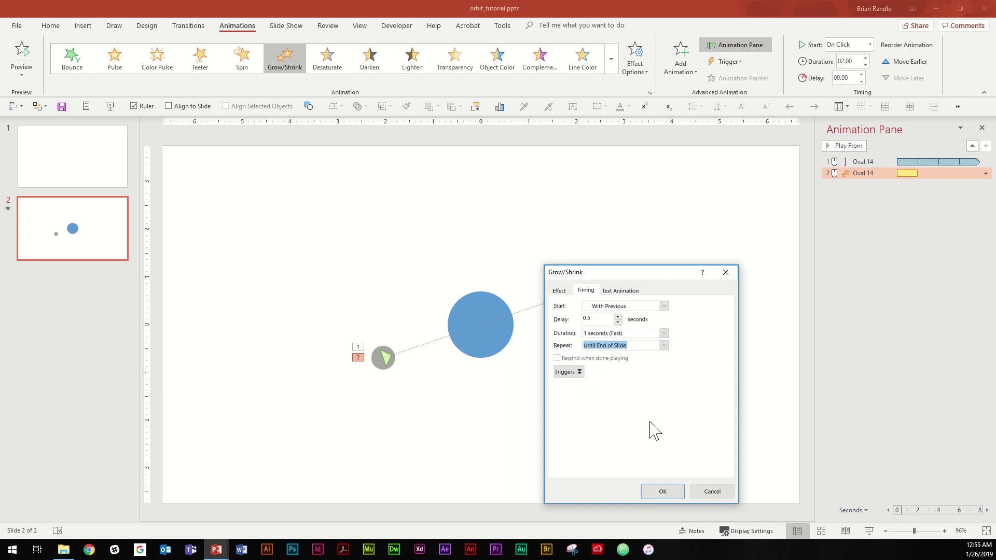
pyautogui.click(672, 492)
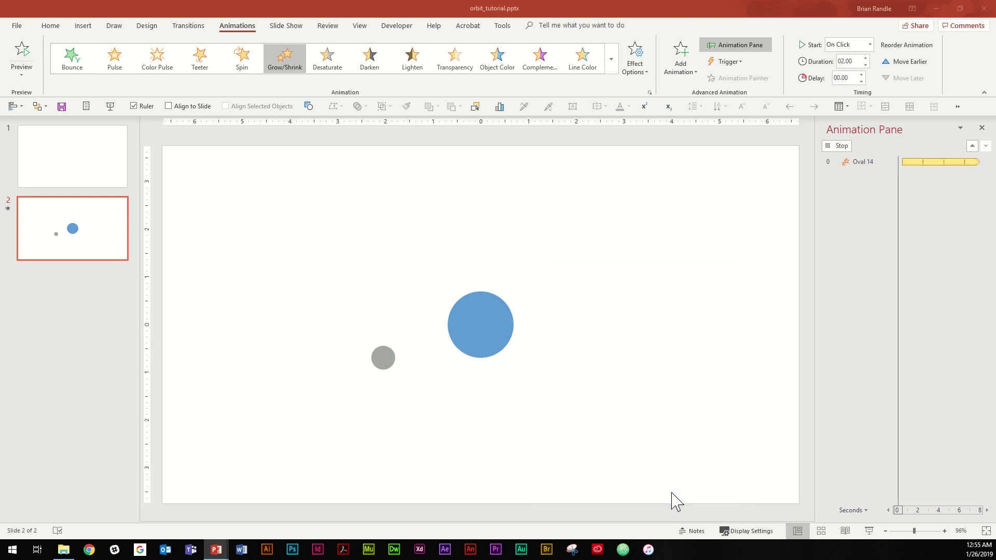
pyautogui.click(869, 533)
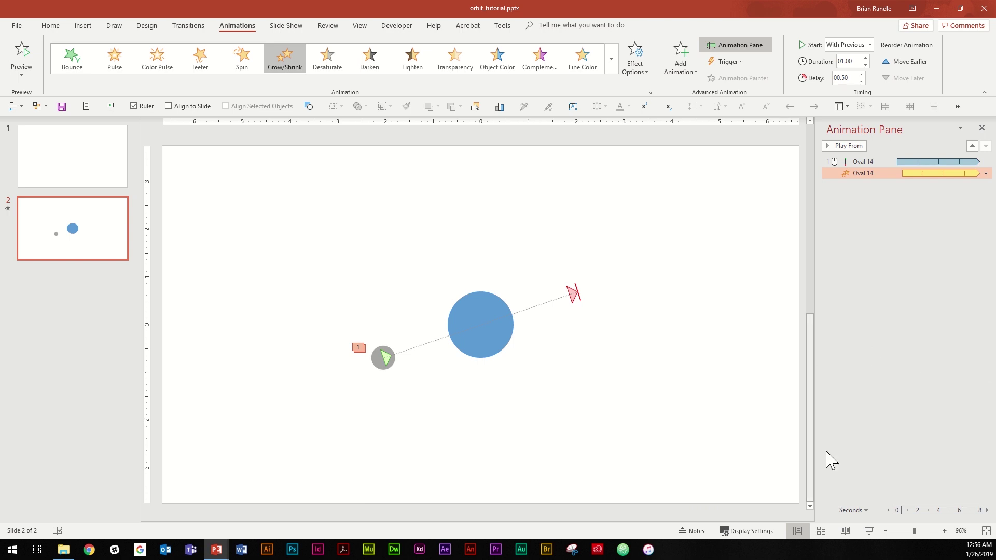
pyautogui.click(870, 533)
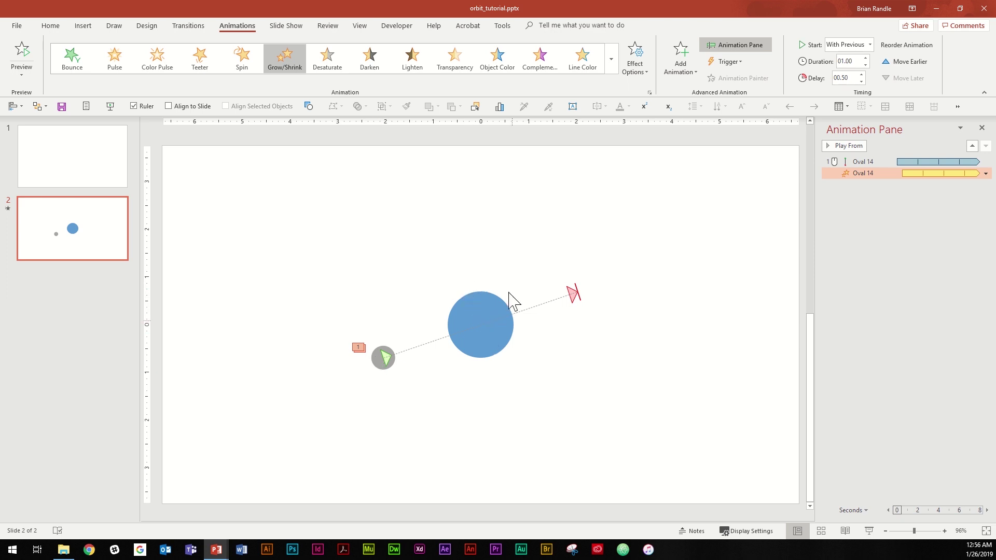
pyautogui.click(377, 363)
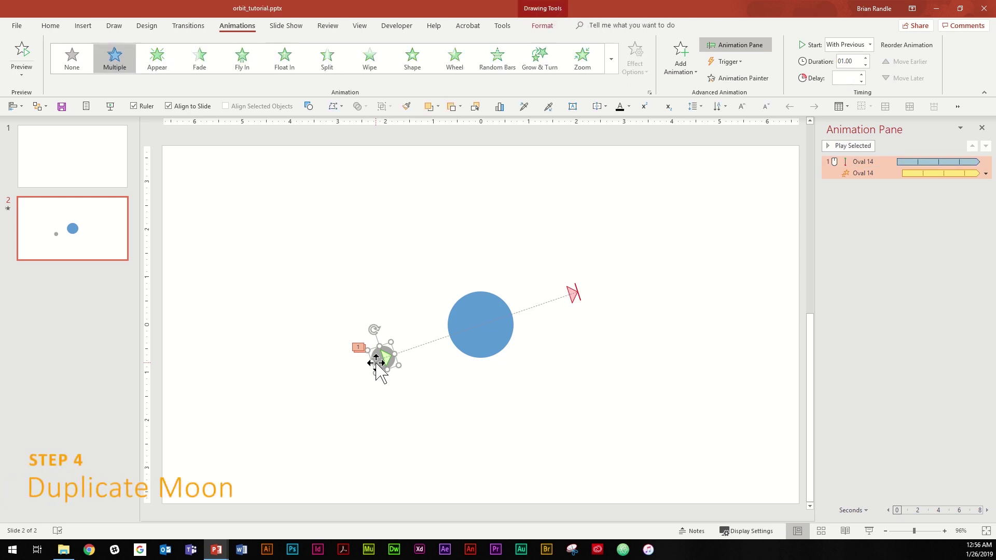
# Step: Duplicate the moon and set the copy's motion path to start With Previous with 00.00 delay
pyautogui.hotkey('ctrl', 'd')
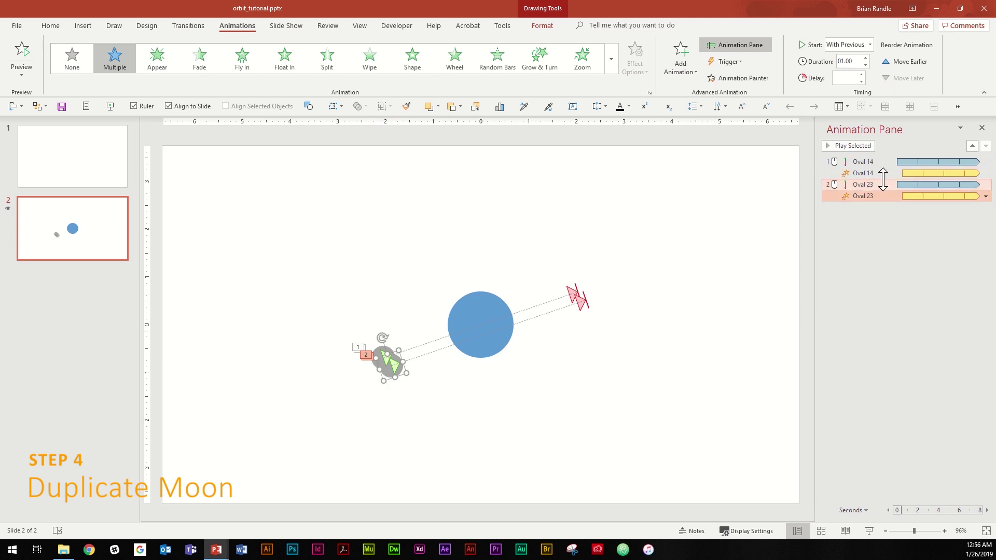
pyautogui.moveTo(879, 186)
pyautogui.mouseDown()
pyautogui.moveTo(866, 179)
pyautogui.moveTo(877, 185)
pyautogui.mouseUp()
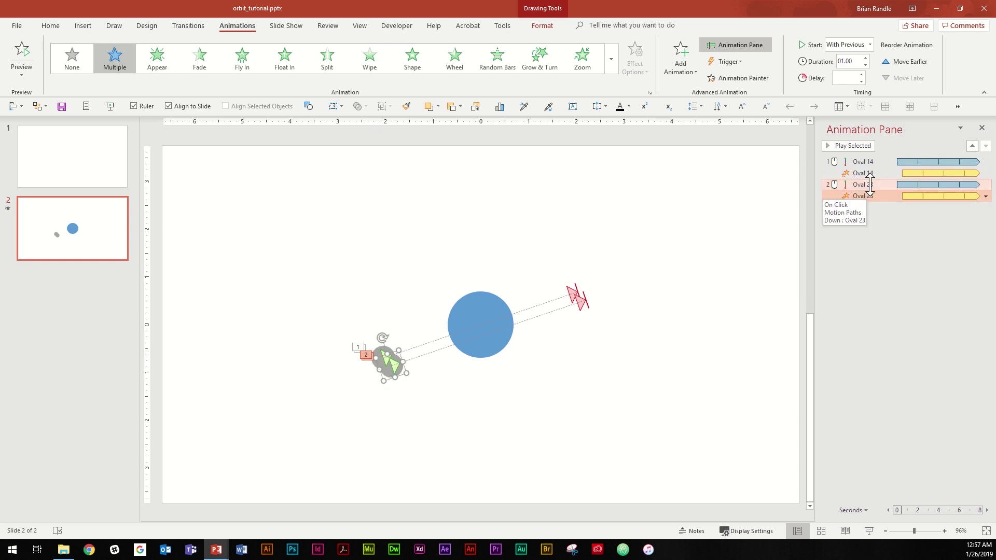
pyautogui.click(871, 185)
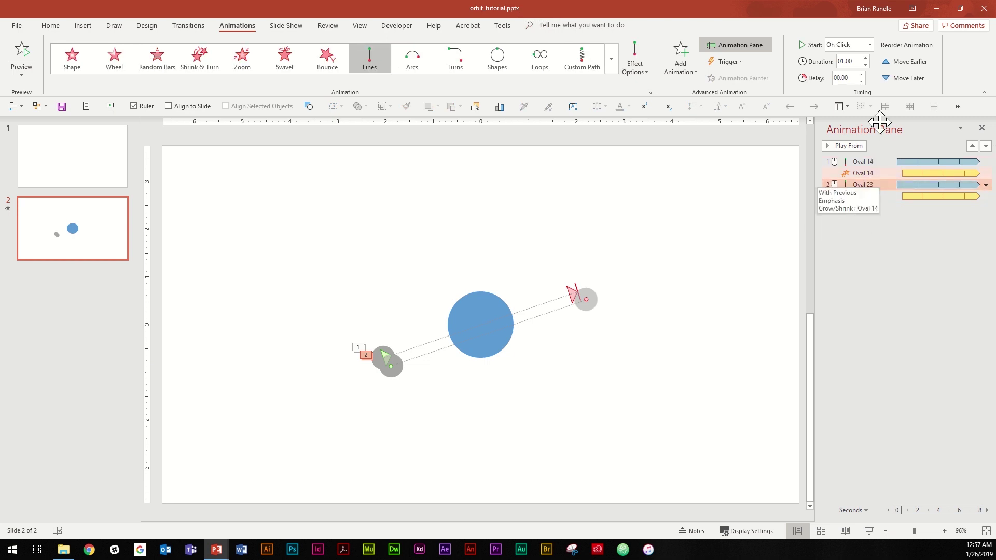
pyautogui.click(870, 44)
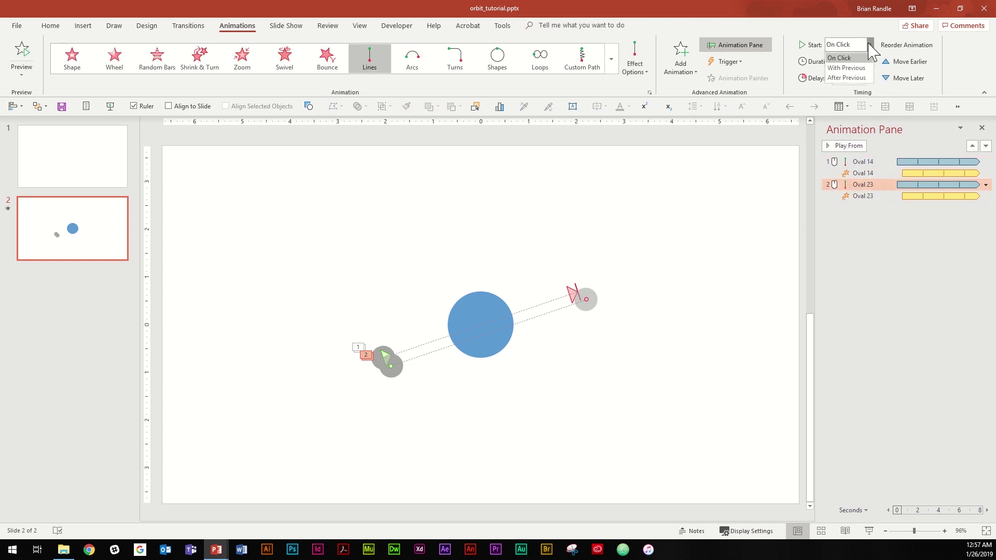
pyautogui.click(853, 69)
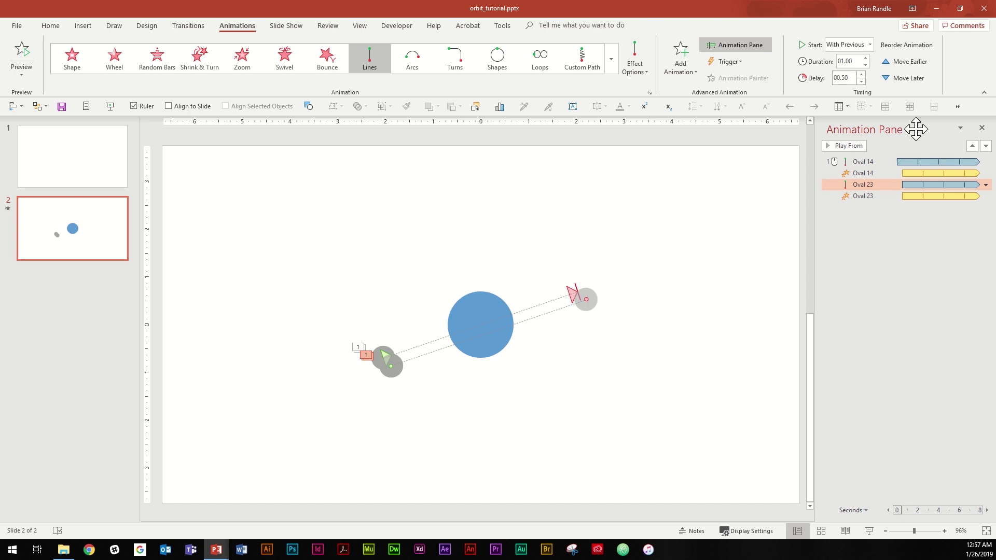
pyautogui.click(860, 81)
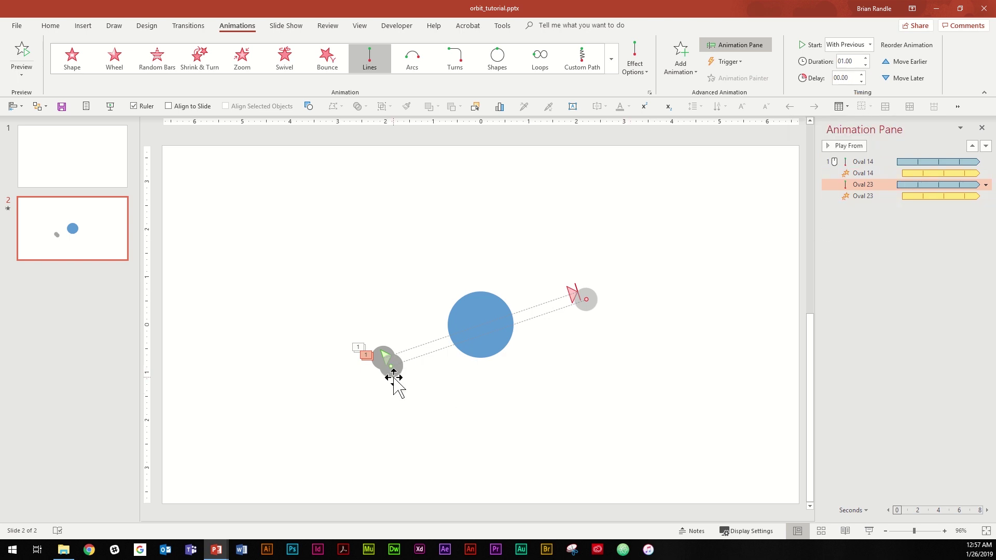
pyautogui.click(394, 377)
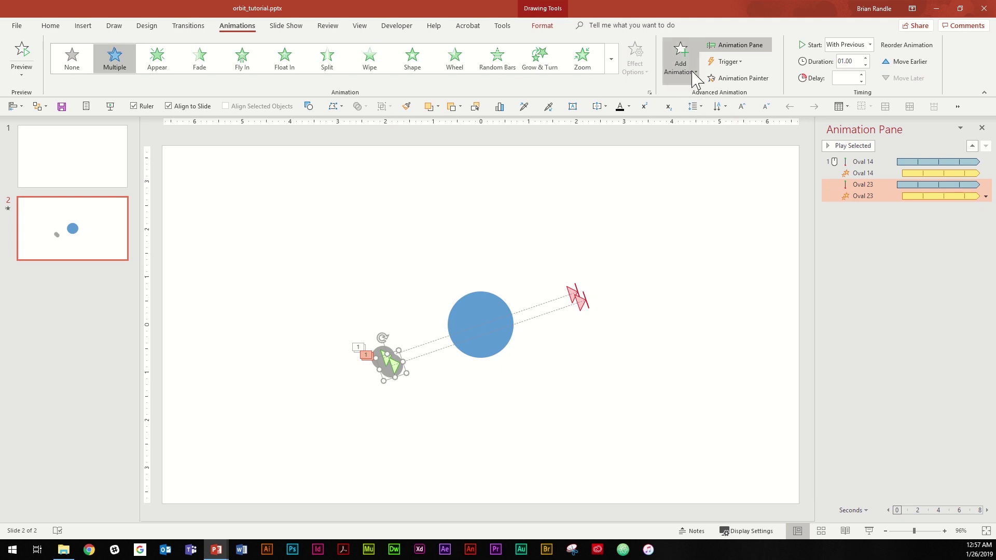
# Step: Give the copy's Grow/Shrink effect a custom 25% size
pyautogui.doubleClick(873, 200)
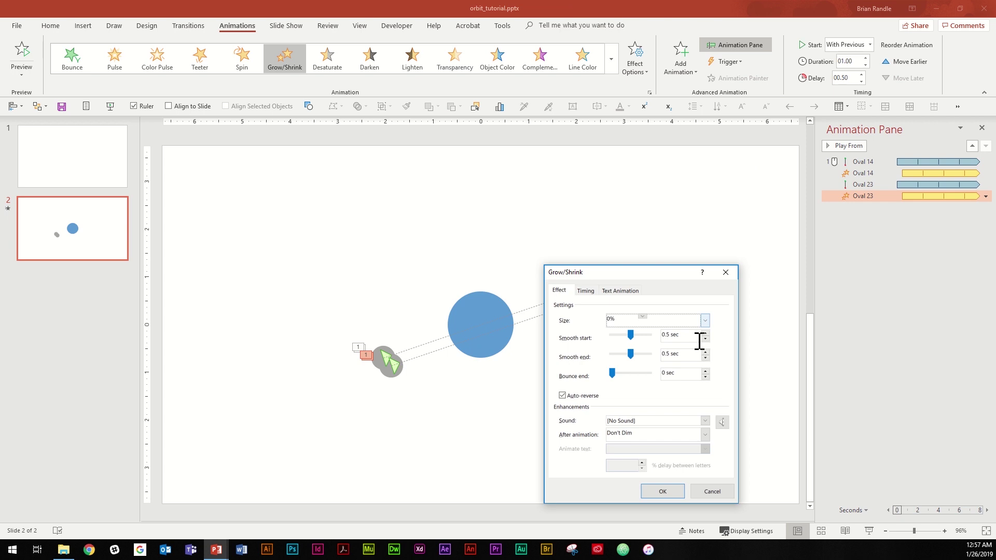
pyautogui.click(705, 321)
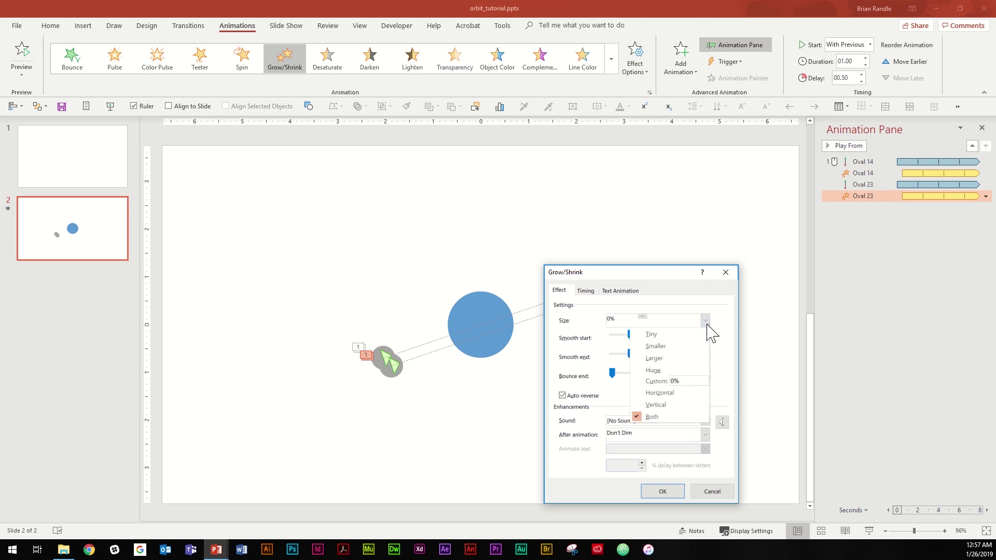
pyautogui.click(675, 382)
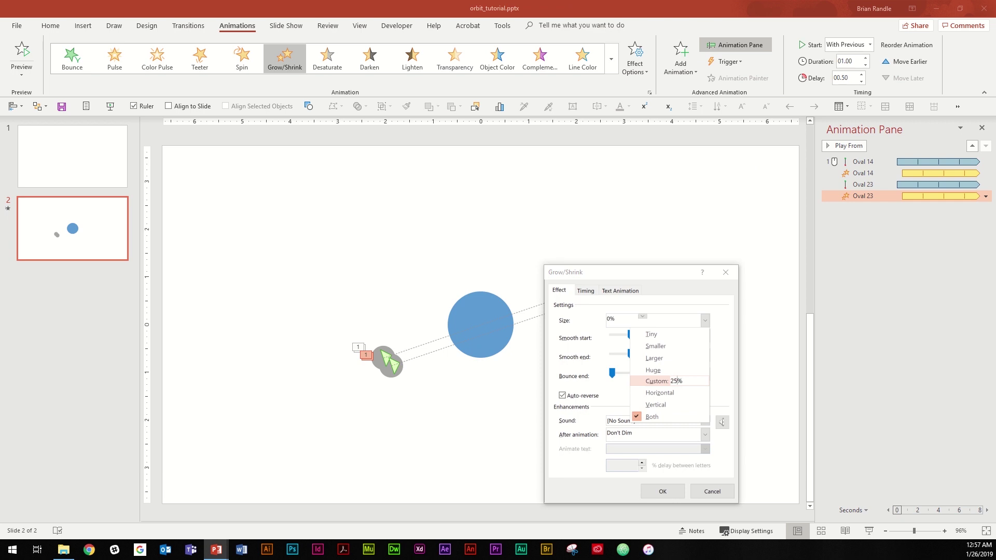
pyautogui.write('25')
pyautogui.press('Return')
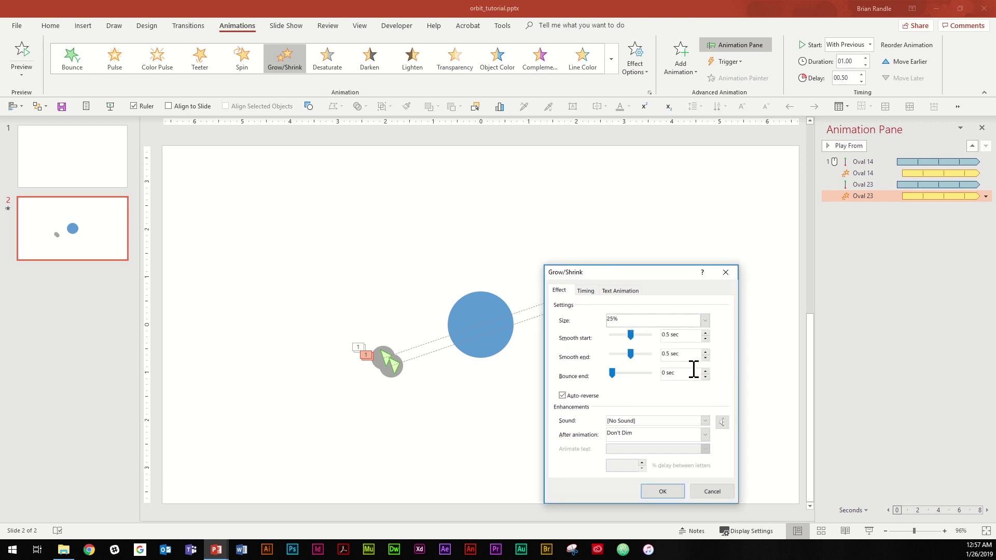
pyautogui.click(663, 492)
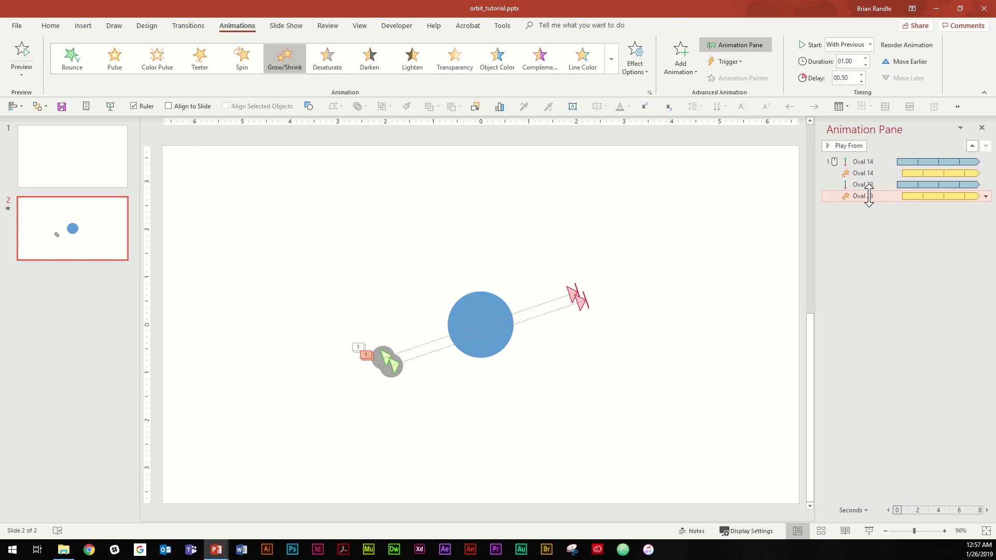
# Step: Change the copy's Grow/Shrink size to a custom 50%
pyautogui.doubleClick(867, 195)
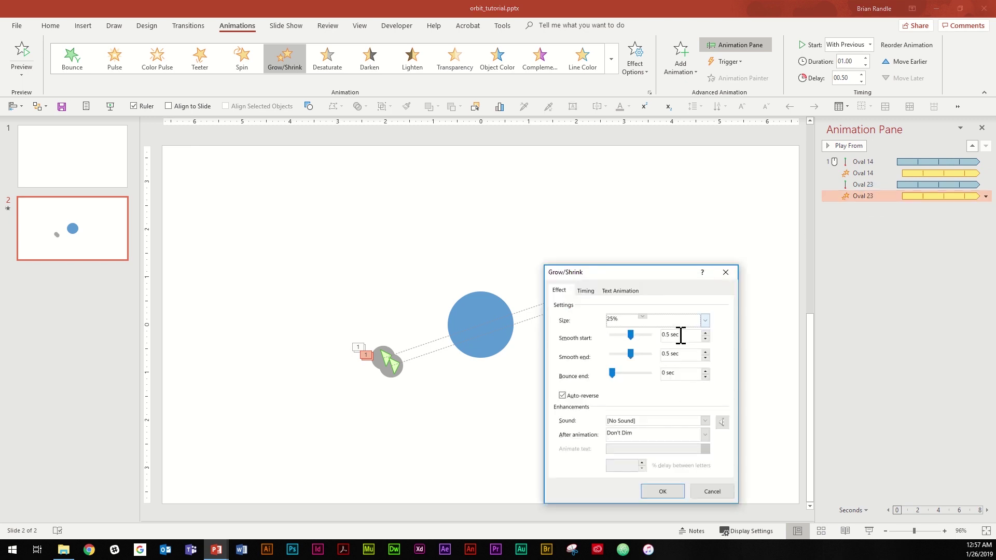
pyautogui.click(705, 320)
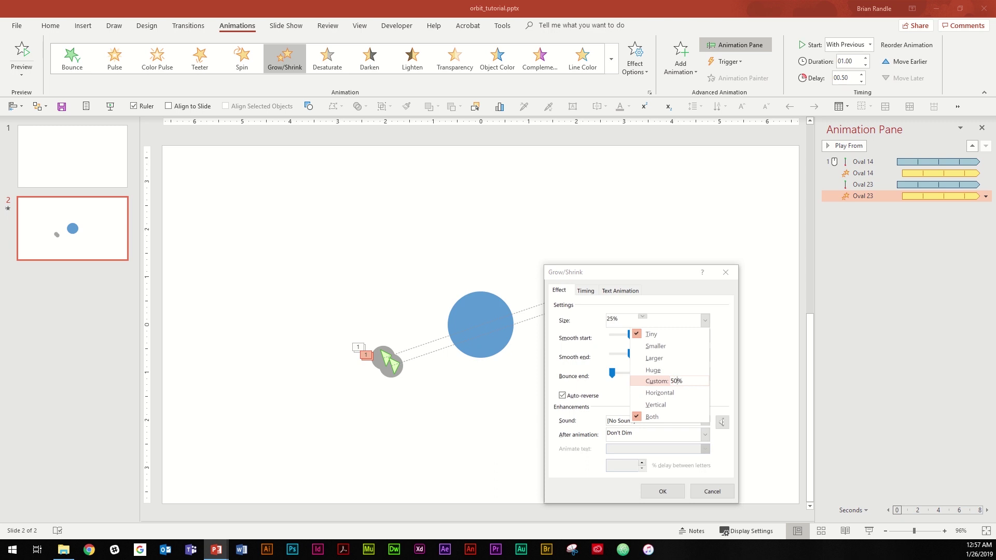
pyautogui.write('50')
pyautogui.press('Return')
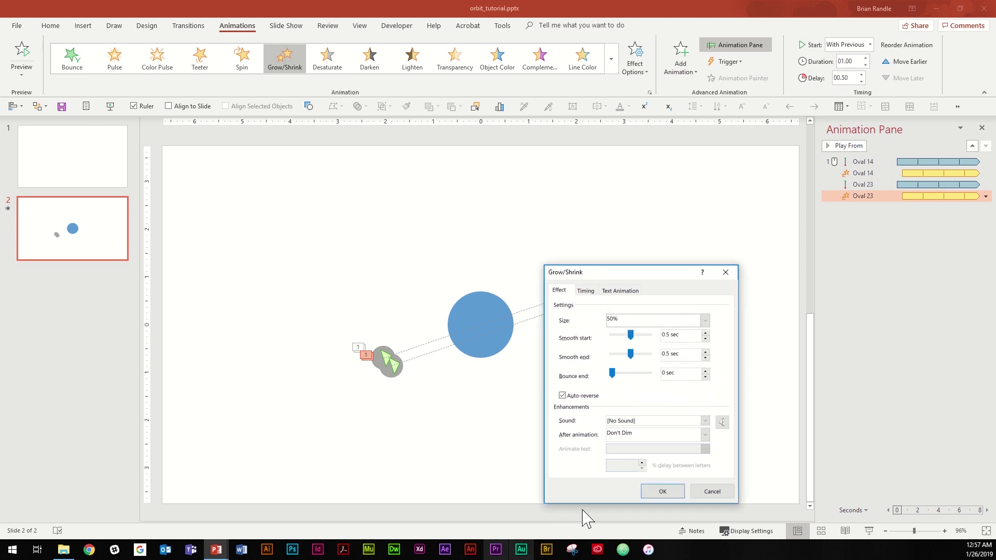
pyautogui.click(669, 485)
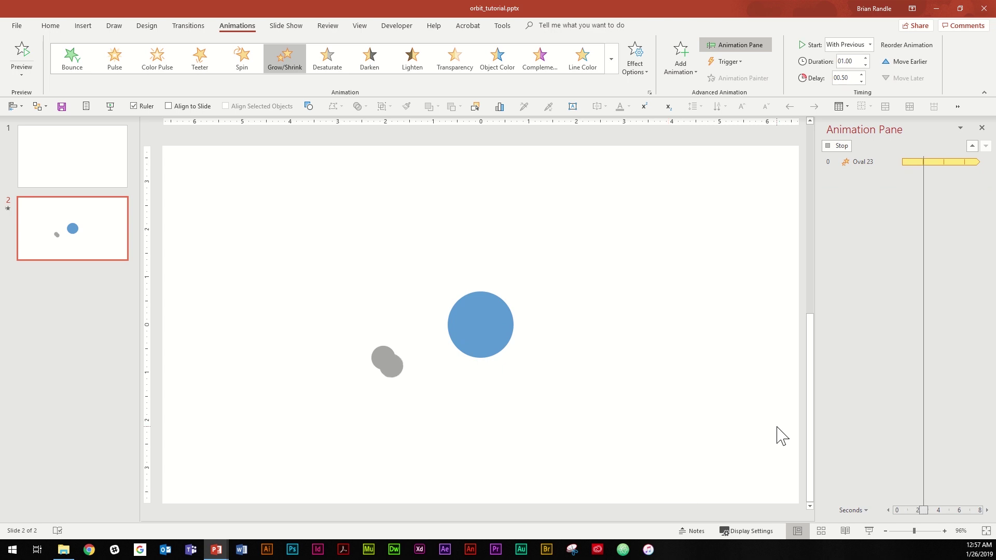
pyautogui.click(389, 374)
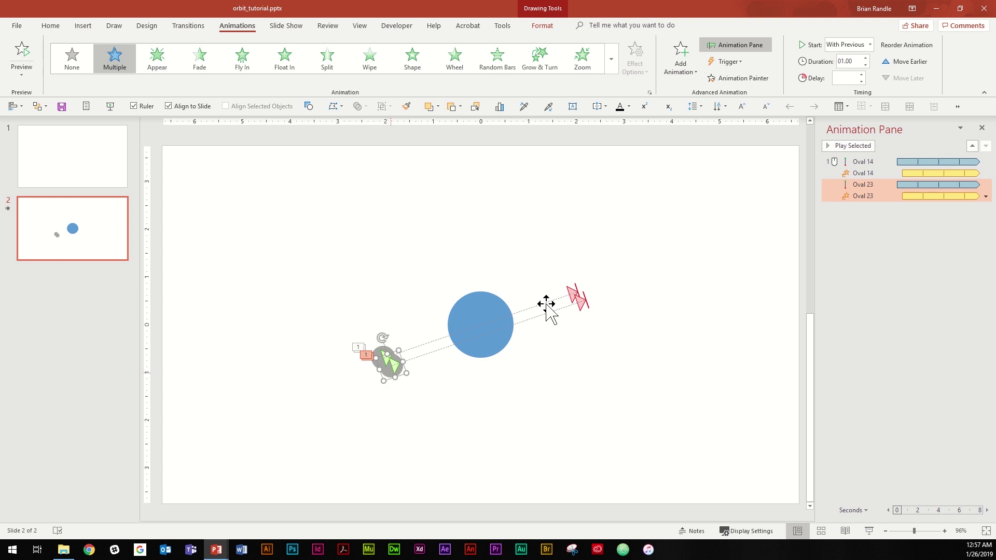
# Step: Send the duplicate moon to the back
pyautogui.click(50, 25)
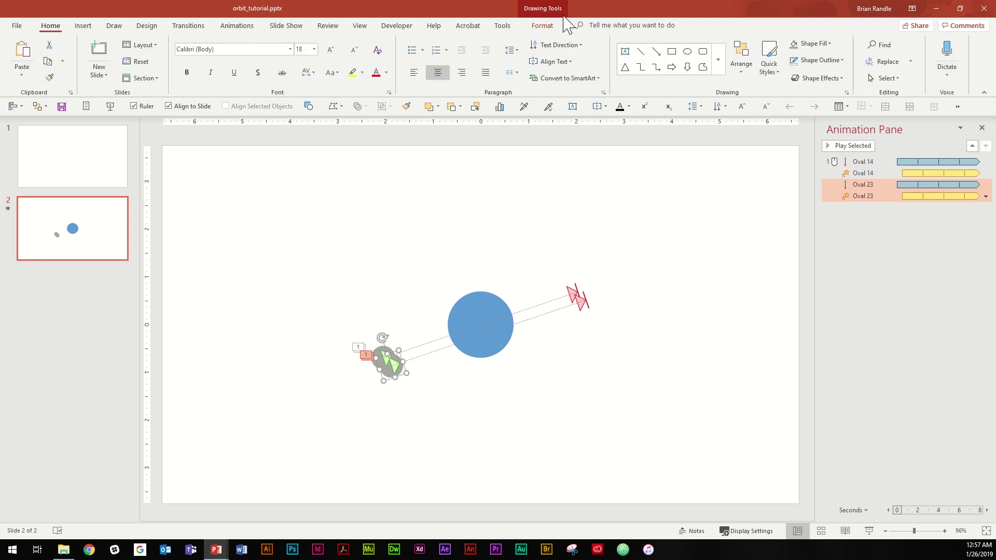
pyautogui.click(743, 73)
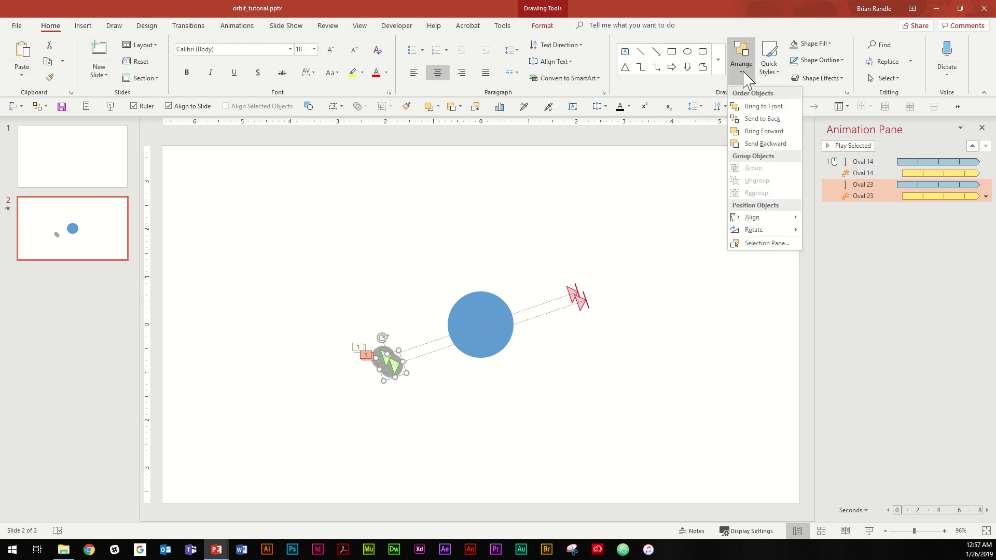
pyautogui.click(772, 120)
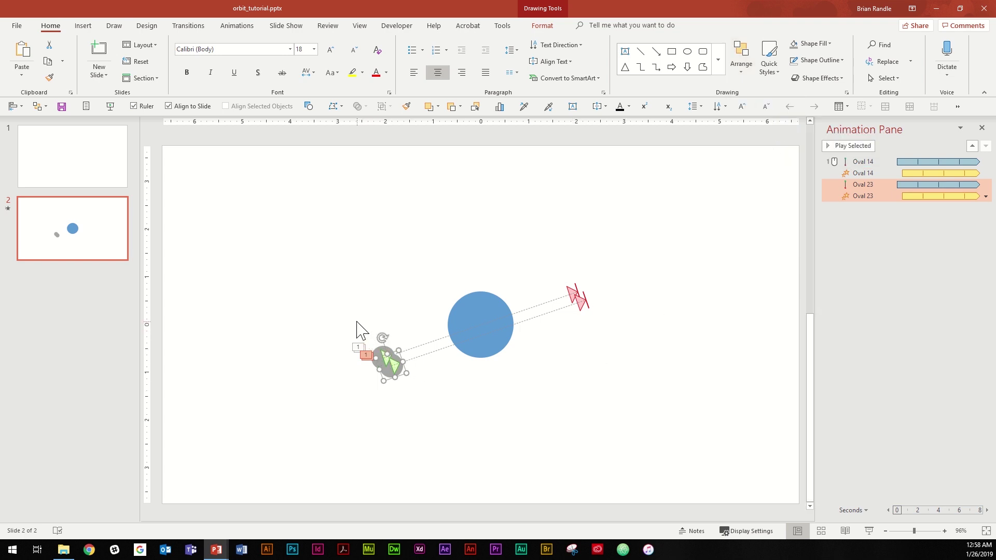
# Step: Align both moons left and top so the copy sits exactly on the original
pyautogui.moveTo(356, 322); pyautogui.dragTo(422, 400)
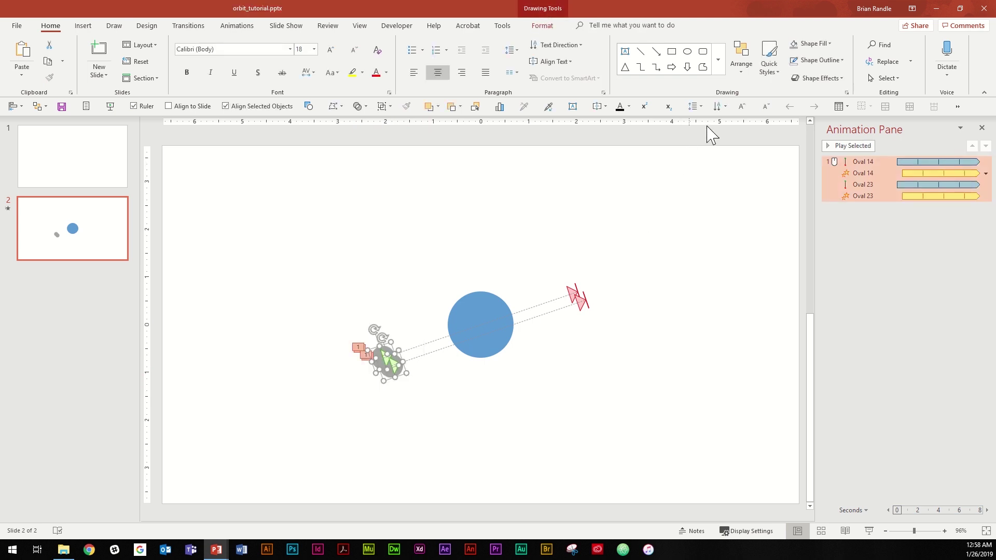
pyautogui.click(741, 73)
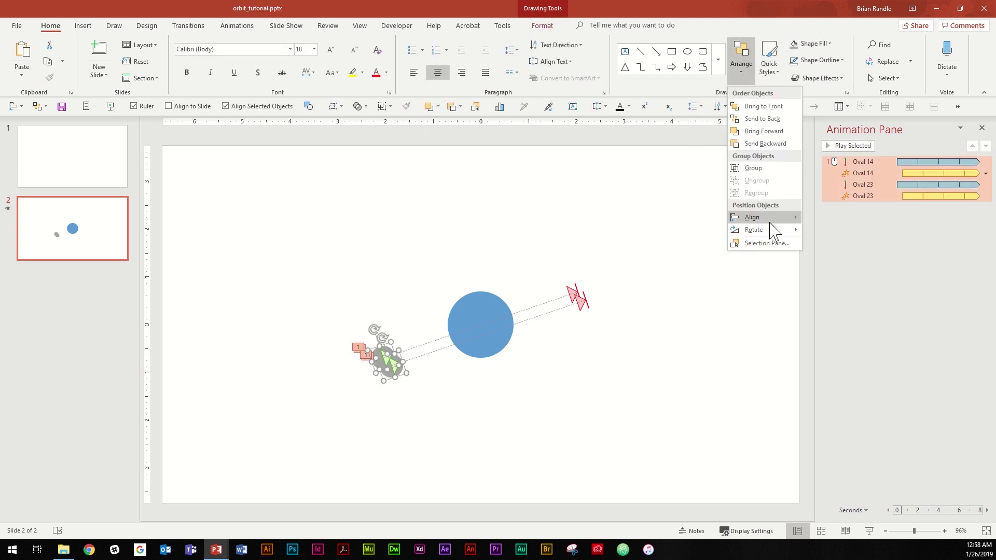
pyautogui.moveTo(769, 222)
pyautogui.click(824, 218)
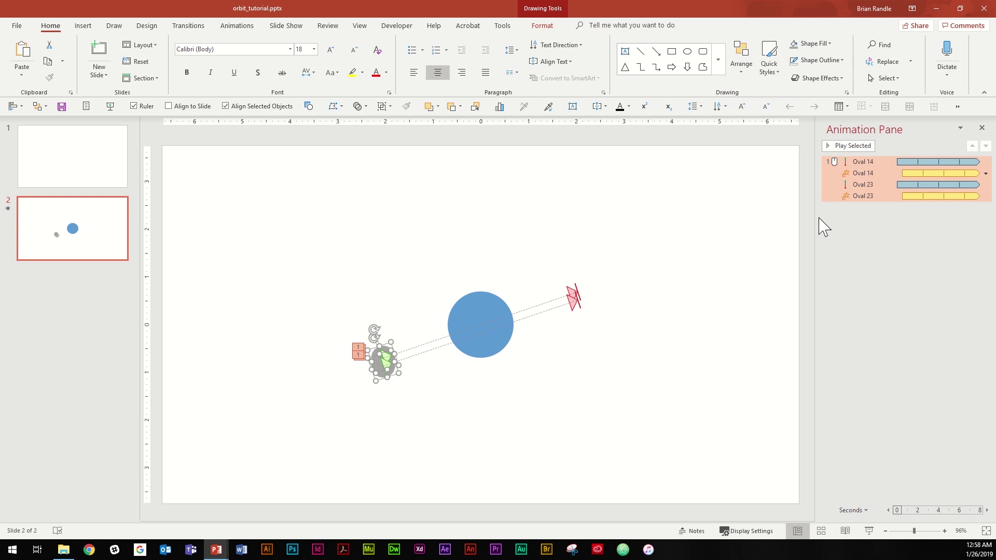
pyautogui.click(745, 78)
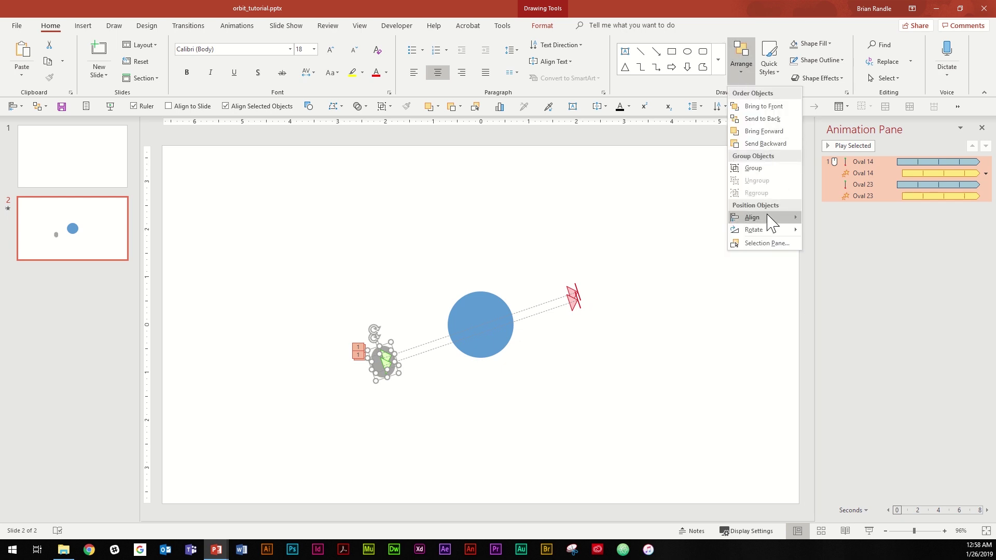
pyautogui.moveTo(773, 217)
pyautogui.click(831, 257)
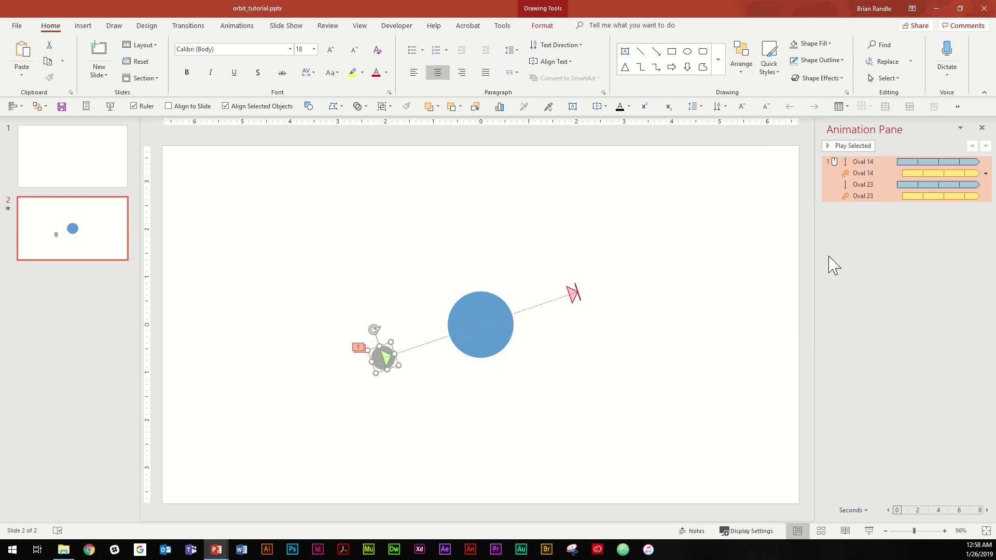
pyautogui.click(748, 446)
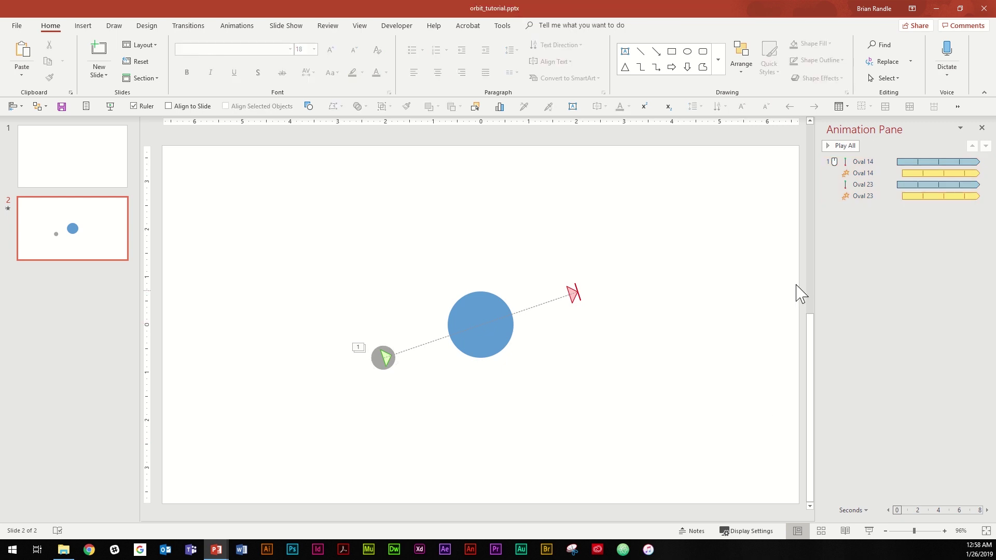